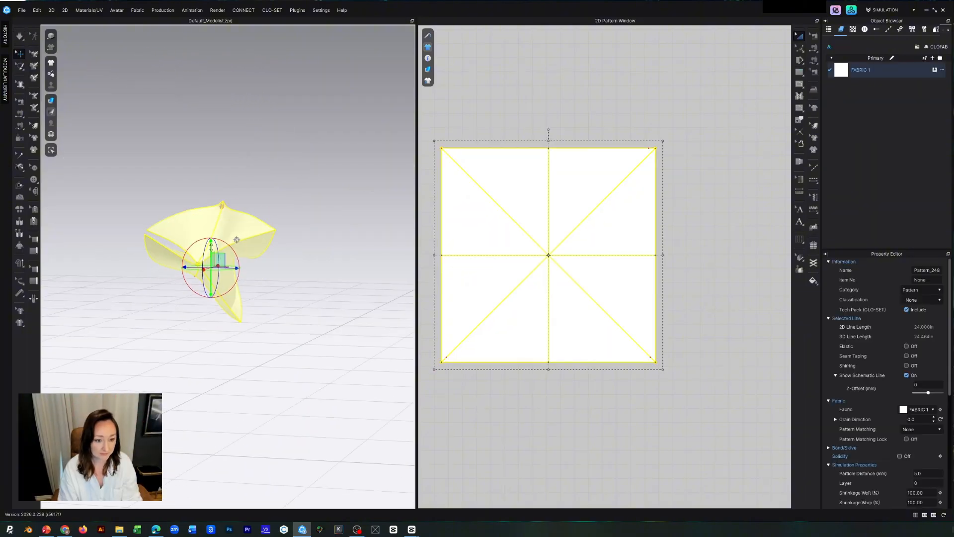
# Simulate the folded square and move the pin on the top flap's free corner inward toward the pinned diagonal.
pyautogui.press('w')
pyautogui.press('space')
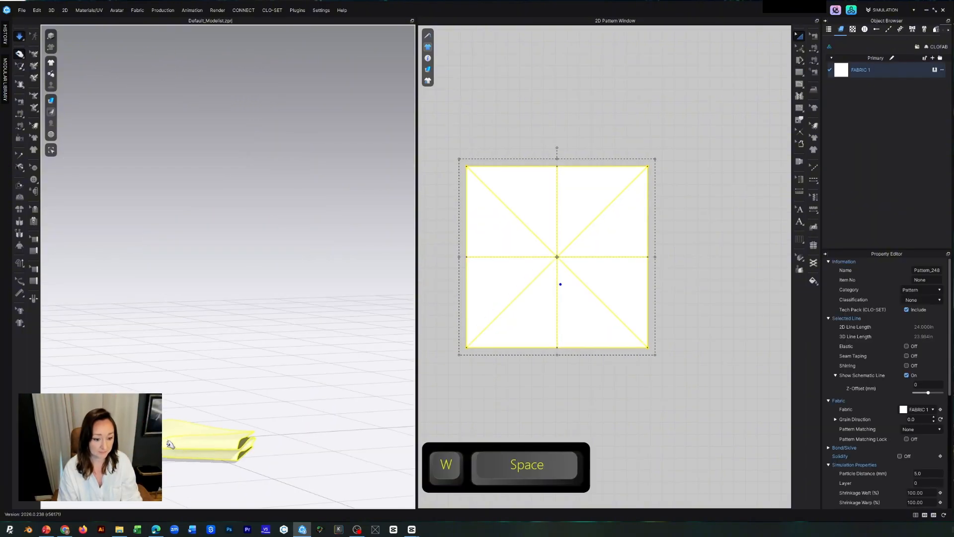
pyautogui.press('w')
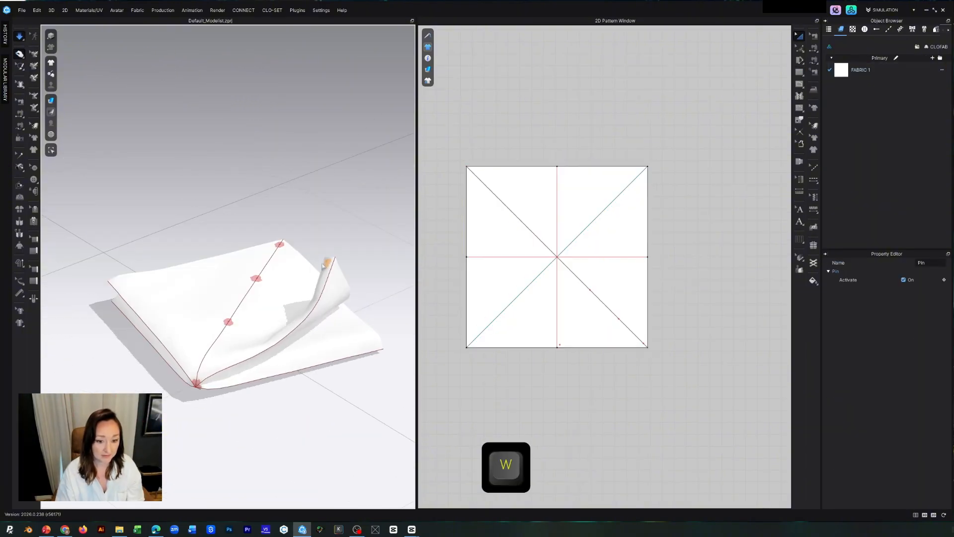
pyautogui.moveTo(238, 326); pyautogui.dragTo(303, 268)
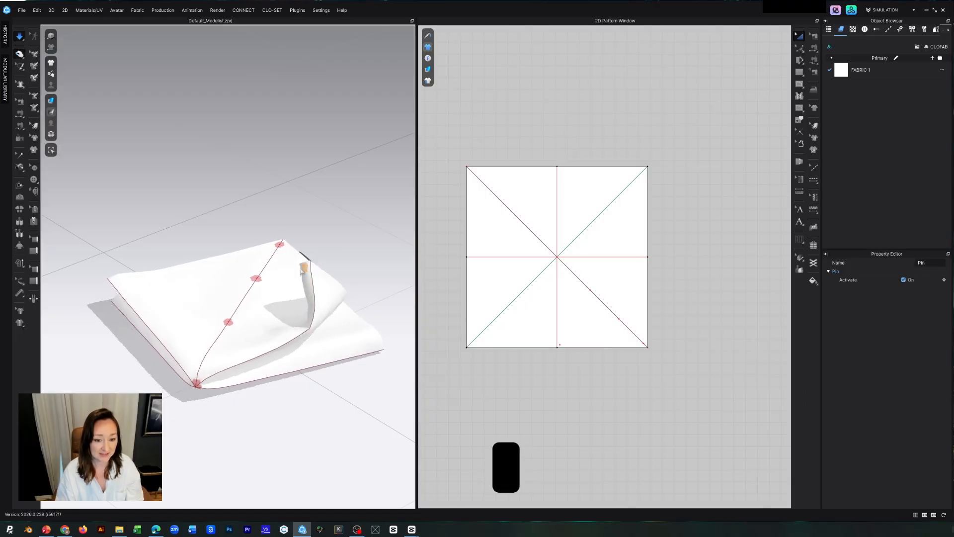
pyautogui.moveTo(318, 278); pyautogui.dragTo(289, 304, button='right')
pyautogui.moveTo(318, 293); pyautogui.dragTo(234, 298, button='middle')
pyautogui.moveTo(259, 269); pyautogui.dragTo(263, 265)
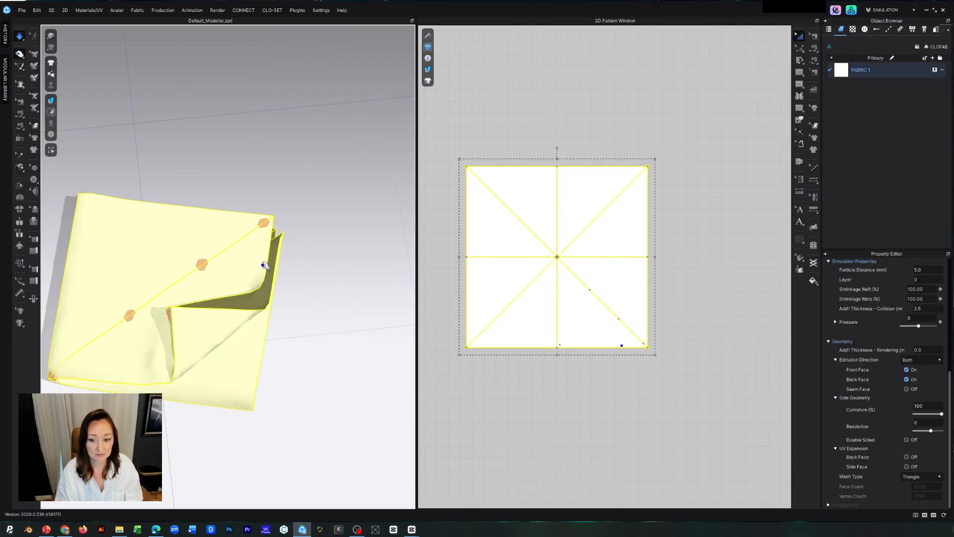
# Sew the two 3 in halves of the square's bottom edge together and simulate the folded sheet.
pyautogui.press('g')
pyautogui.scroll(3, 514, 328)
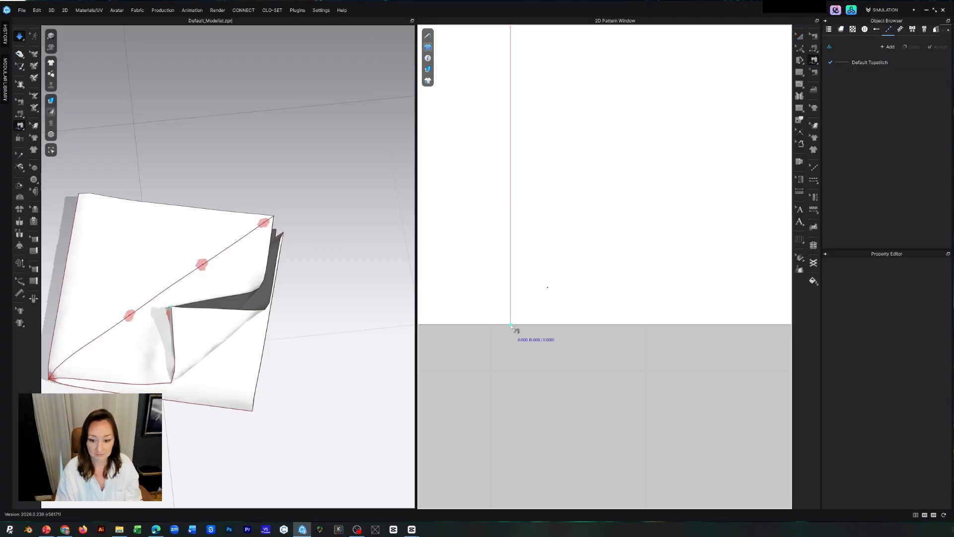
pyautogui.scroll(-1, 512, 324)
pyautogui.scroll(-3, 648, 333)
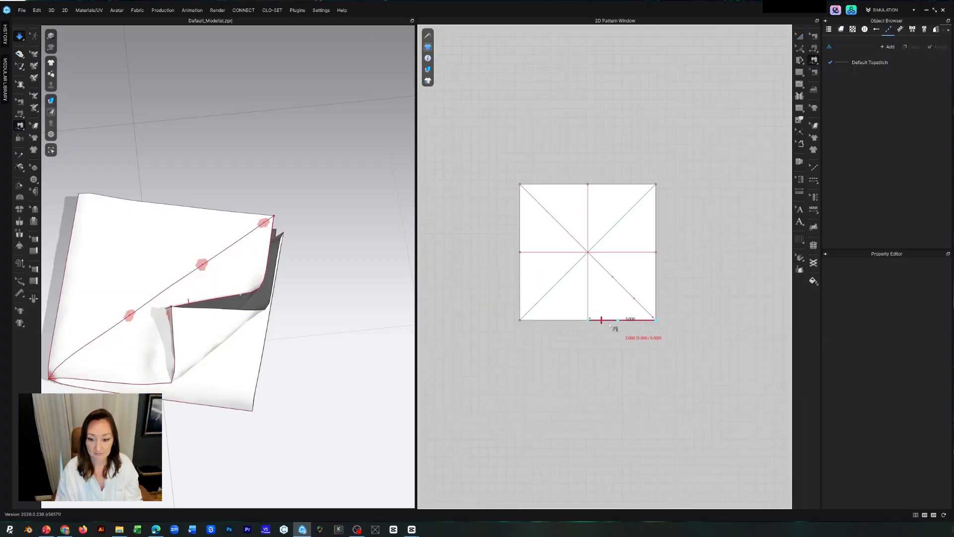
pyautogui.press('space')
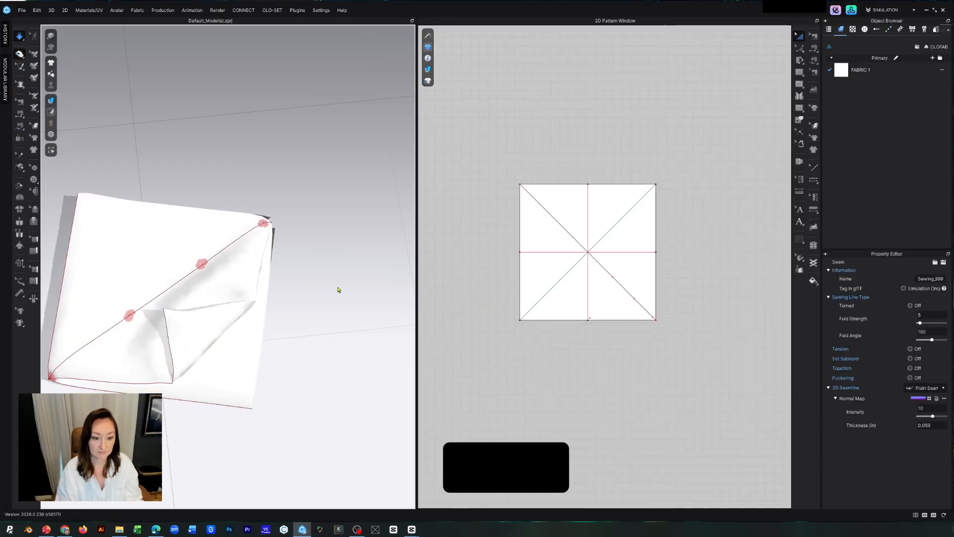
# Enable the Turned option on the bottom-edge seam and simulate to inspect the folded flap.
pyautogui.press('space')
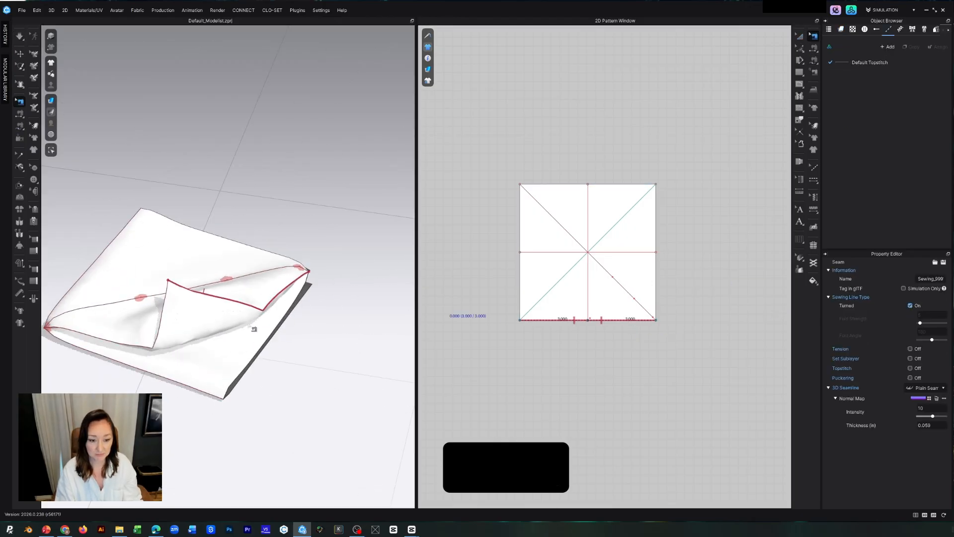
pyautogui.press('space')
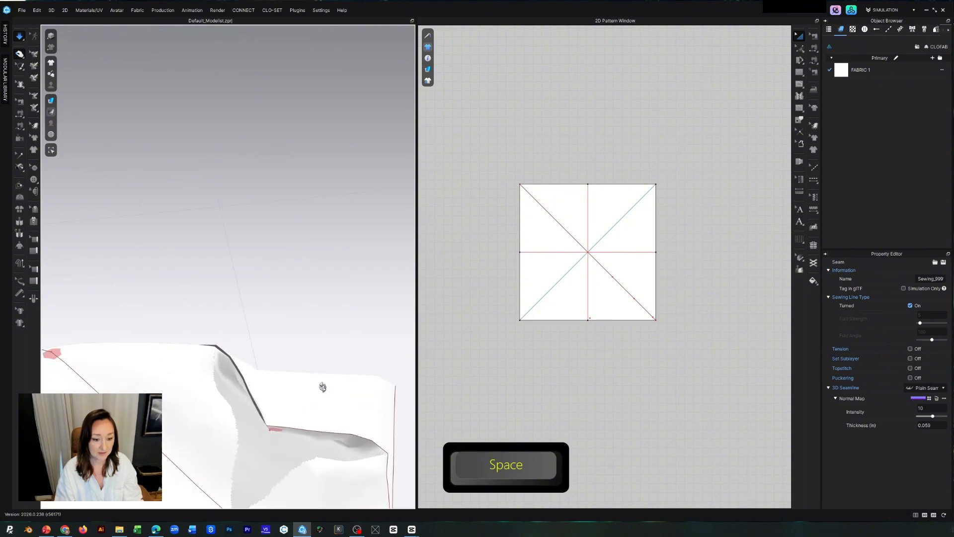
pyautogui.moveTo(323, 387); pyautogui.dragTo(326, 206, button='right')
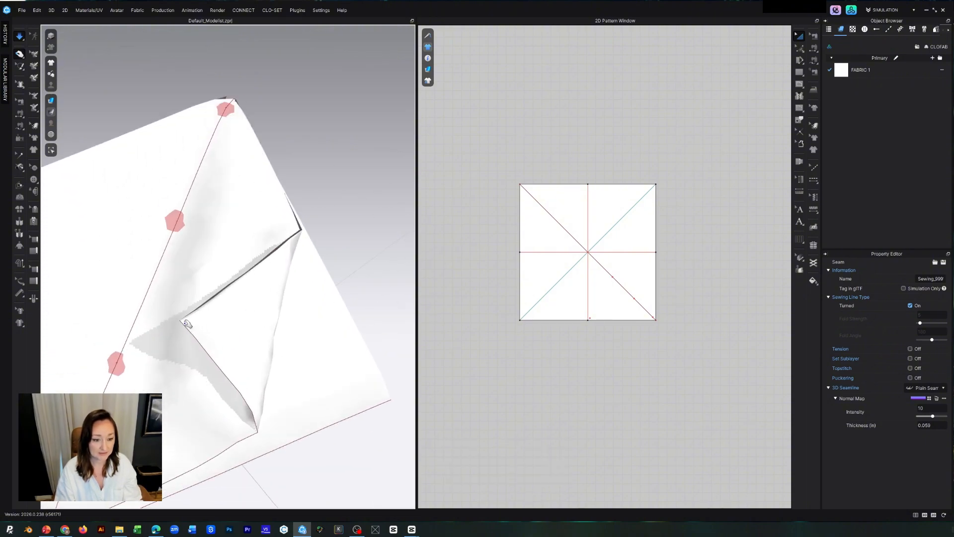
pyautogui.moveTo(187, 324); pyautogui.dragTo(235, 262, button='right')
pyautogui.press('space')
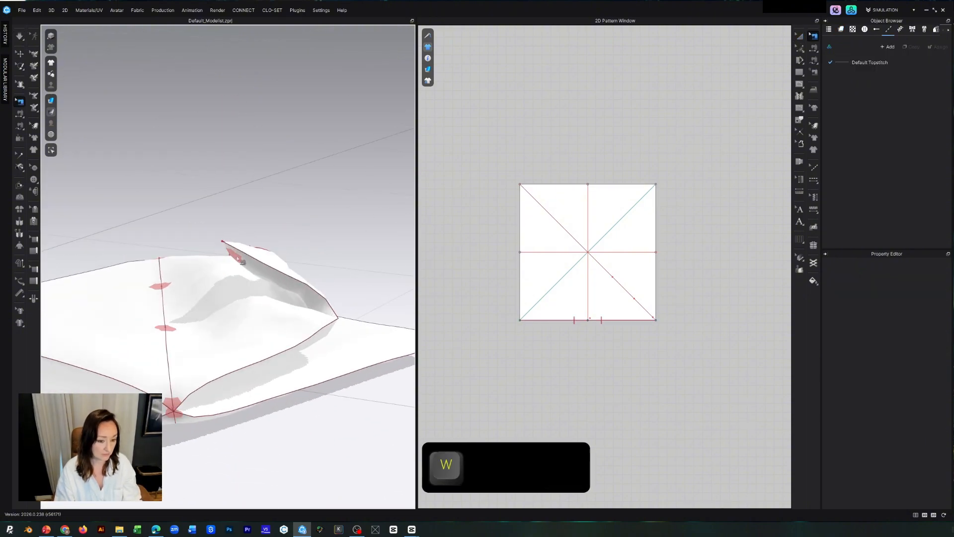
# Simulate and move the pinned tip of the turned-back flap toward the pinned diagonal.
pyautogui.click(800, 36)
pyautogui.click(626, 255)
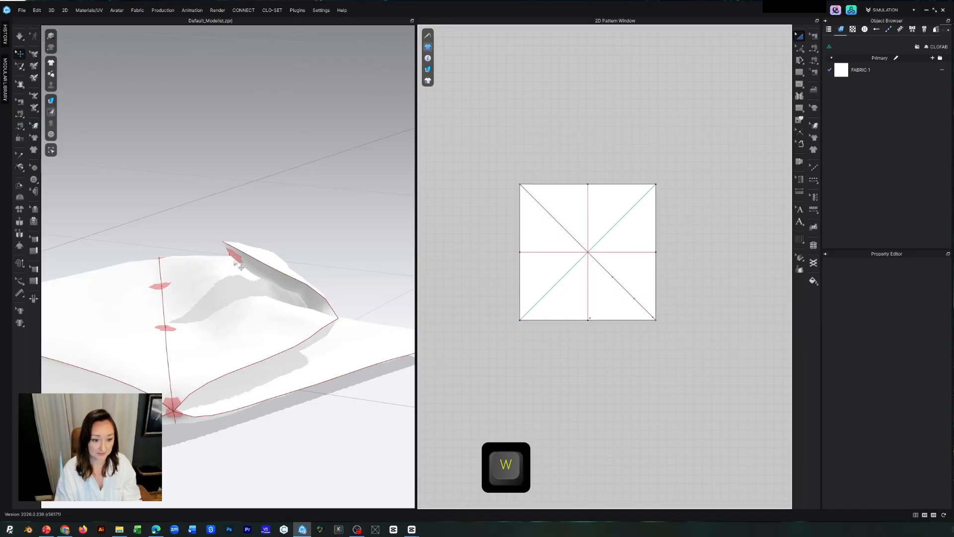
pyautogui.press('space')
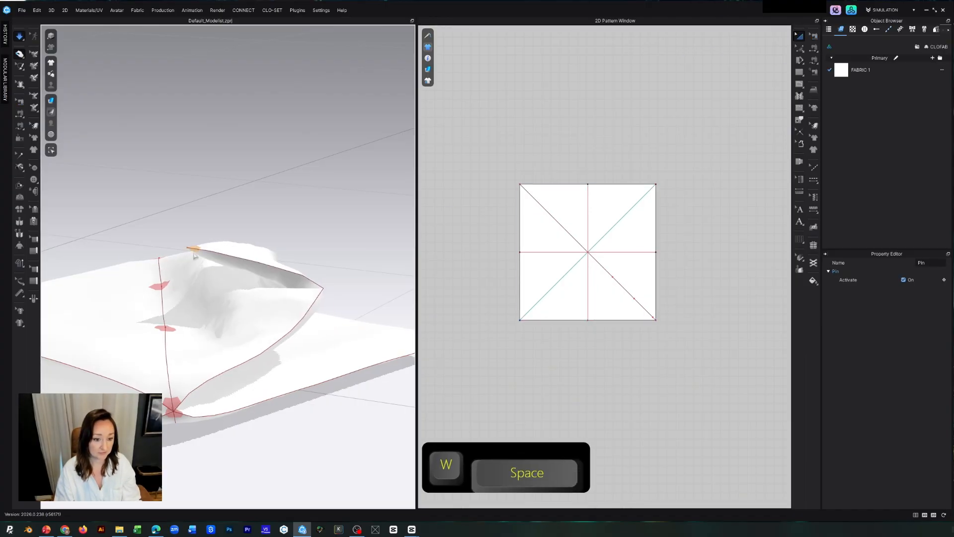
pyautogui.moveTo(252, 296); pyautogui.dragTo(293, 289)
# Set the pattern's additional collision thickness to 1.0 mm, reduce it to 0.5 mm, and pull the flap's edge outward during simulation.
pyautogui.write('1')
pyautogui.press('Return')
pyautogui.press('space')
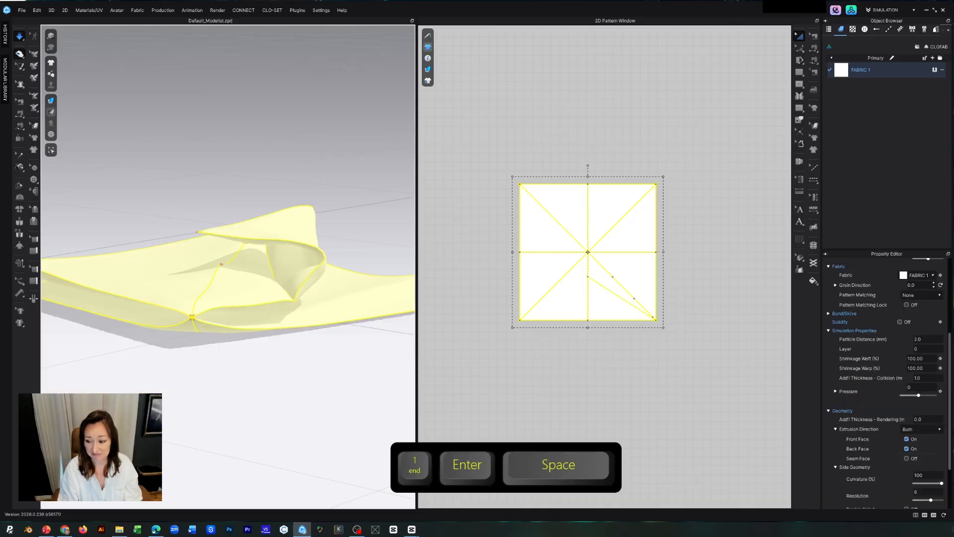
pyautogui.write('0.5')
pyautogui.press('Return')
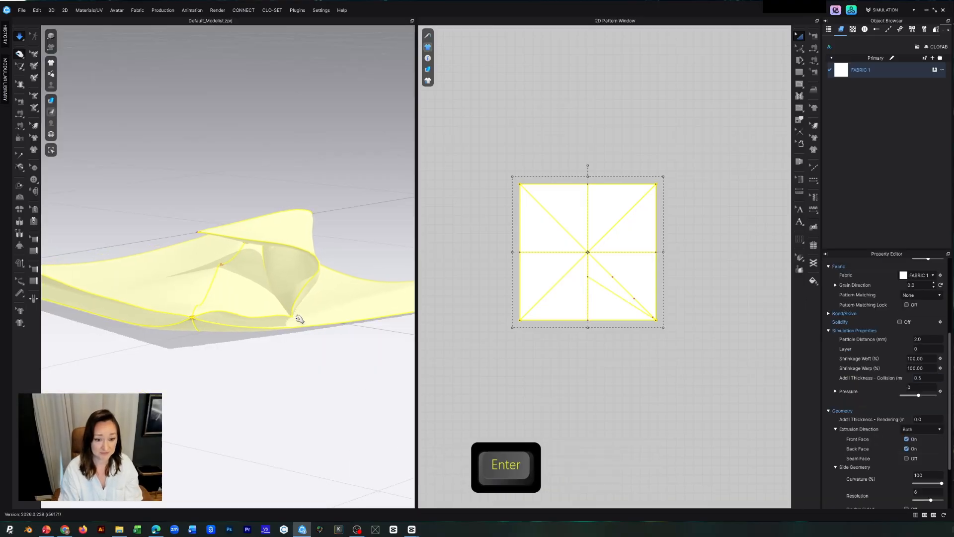
pyautogui.moveTo(300, 318); pyautogui.dragTo(324, 305)
pyautogui.moveTo(321, 309); pyautogui.dragTo(211, 319, button='right')
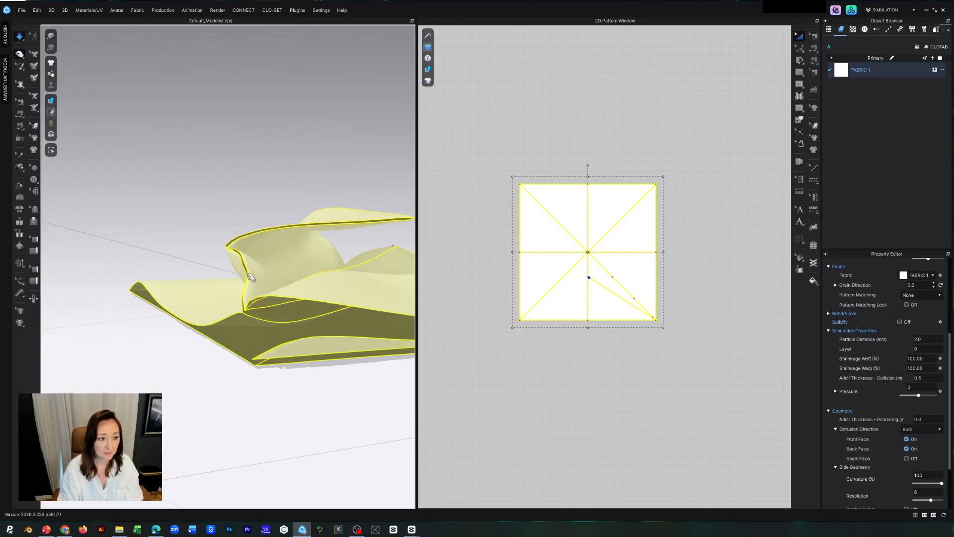
# Free-sew 1.905 in of the bottom edge from the lower-right corner to an equal length of the diagonal, and simulate.
pyautogui.press('m')
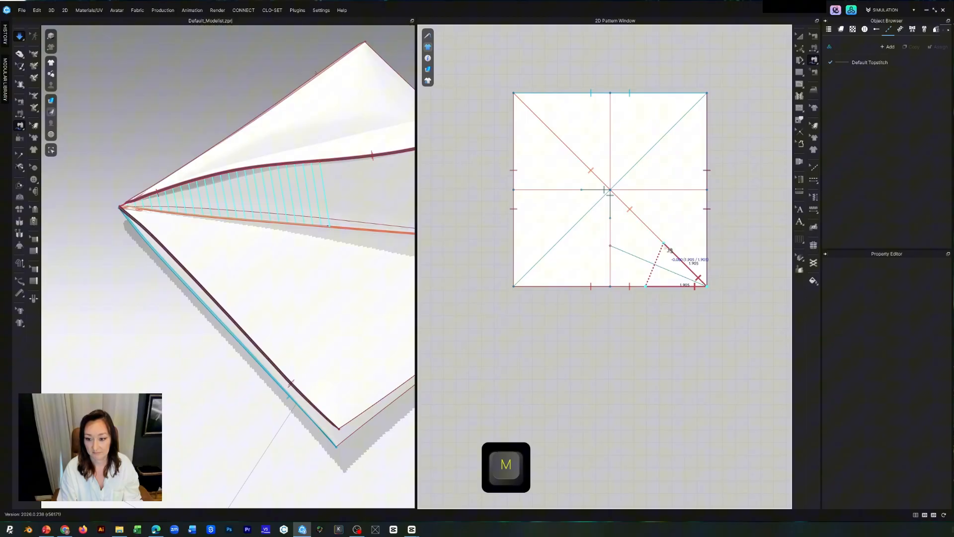
pyautogui.click(670, 250)
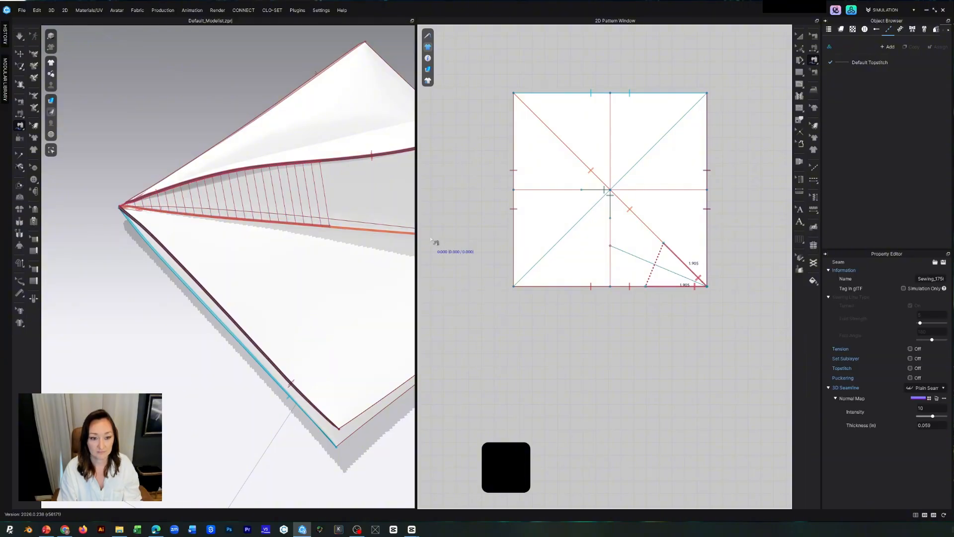
pyautogui.press('space')
pyautogui.moveTo(264, 251); pyautogui.dragTo(322, 207, button='right')
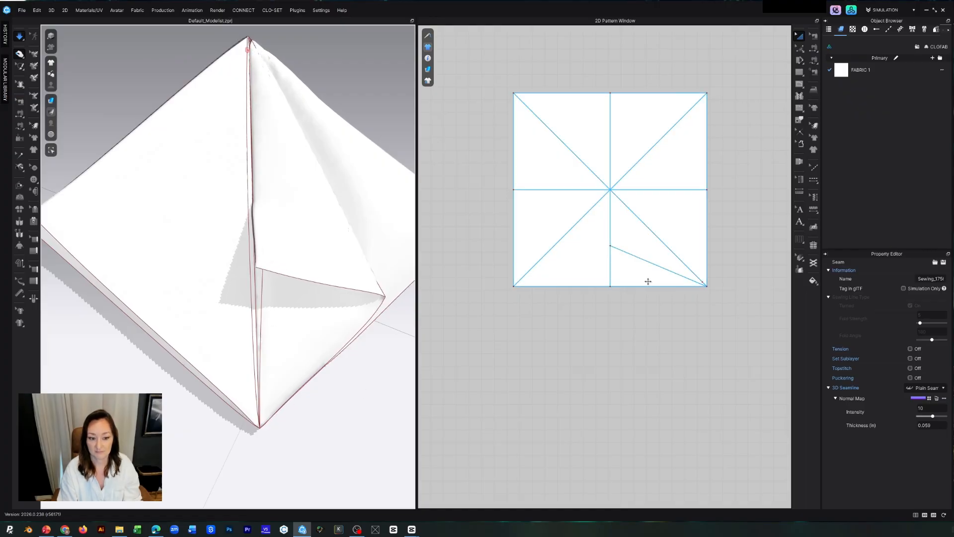
# Add a notch on the lower-right diagonal where the 3 in seam ends, and draw an internal line from it to the bottom edge's midpoint.
pyautogui.press('m')
pyautogui.moveTo(330, 264); pyautogui.dragTo(310, 242, button='middle')
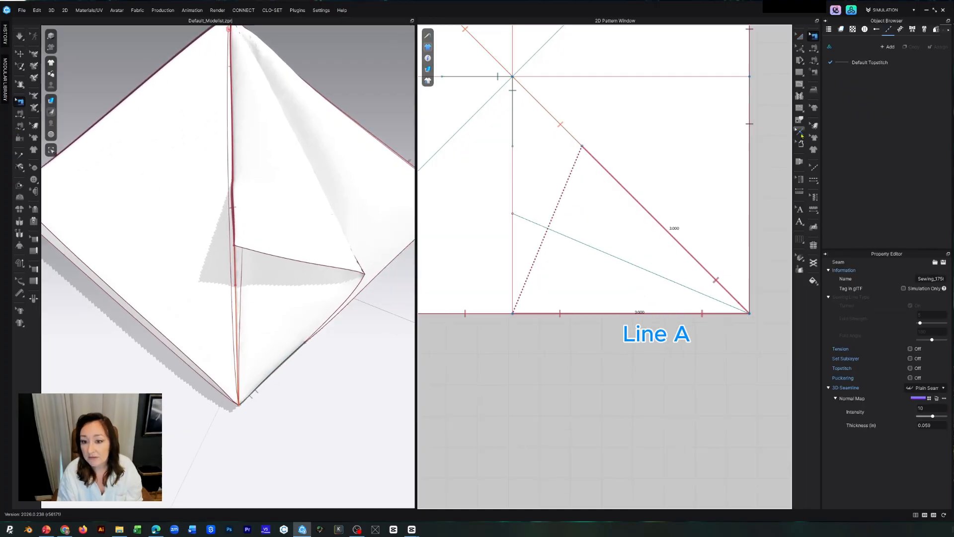
pyautogui.click(587, 151)
pyautogui.press('g')
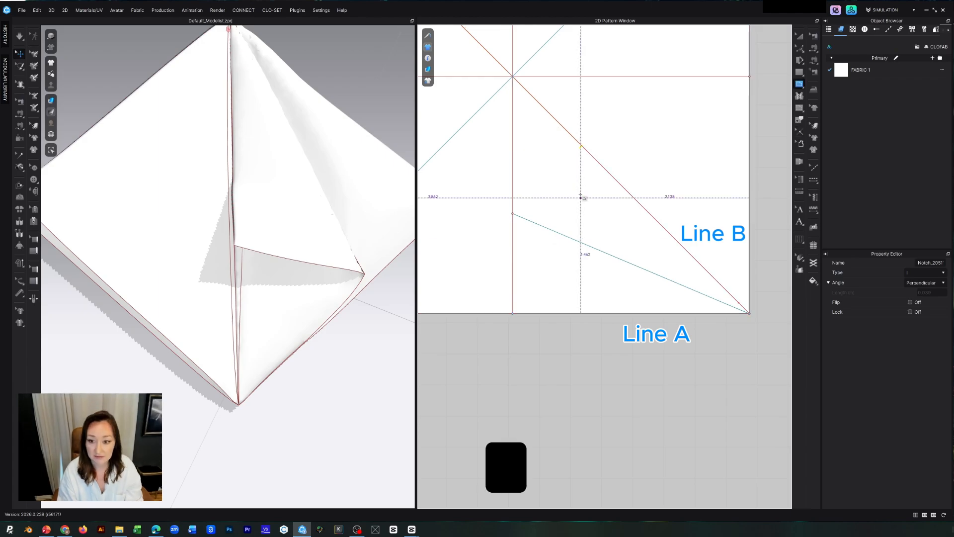
pyautogui.click(515, 313)
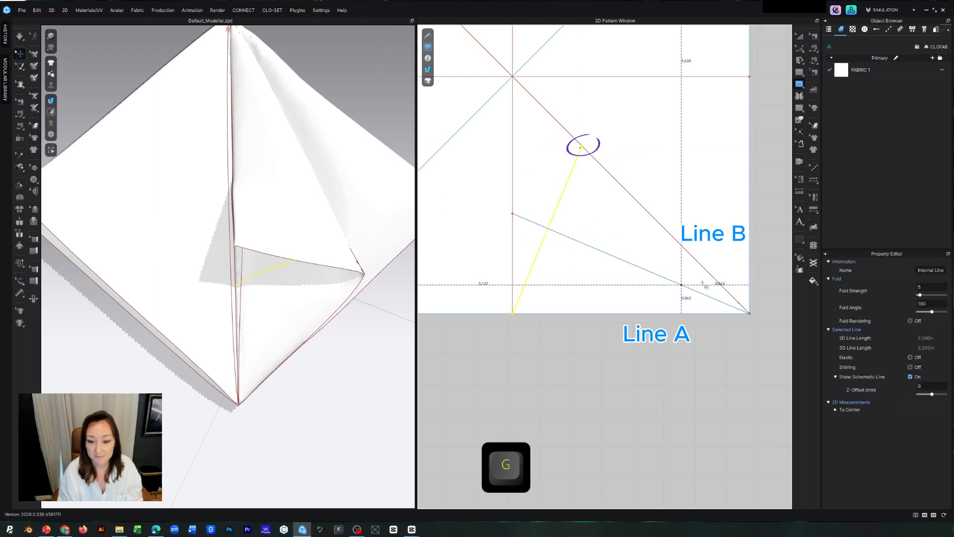
pyautogui.press('a')
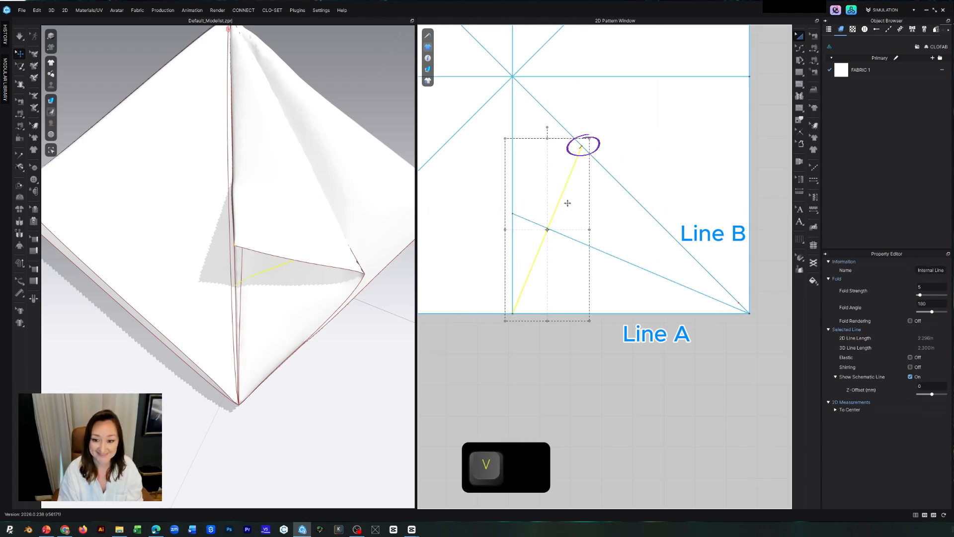
pyautogui.click(676, 112)
# Shorten the slanted fold line to end at the new internal line, and mirror both lines across the vertical centre line.
pyautogui.press('d')
pyautogui.moveTo(801, 50)
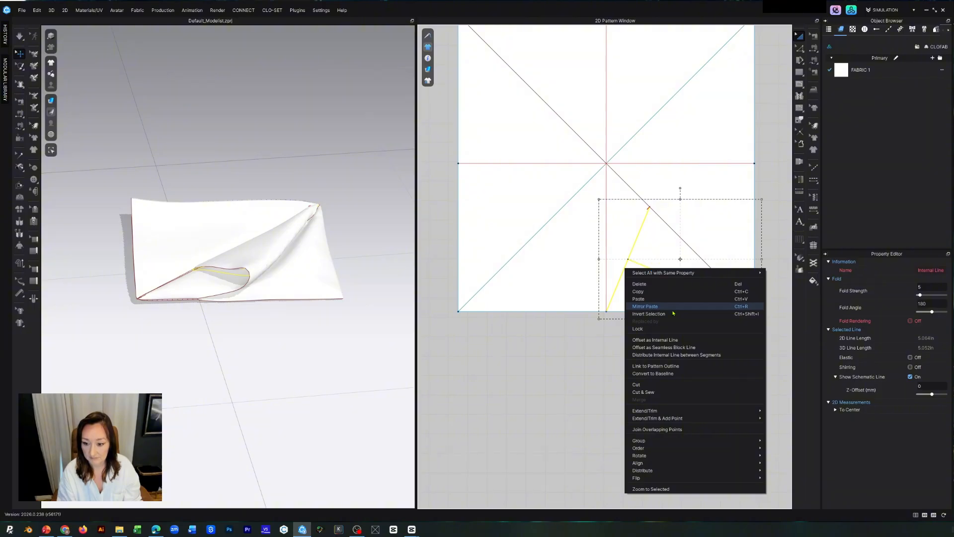
pyautogui.press('Escape')
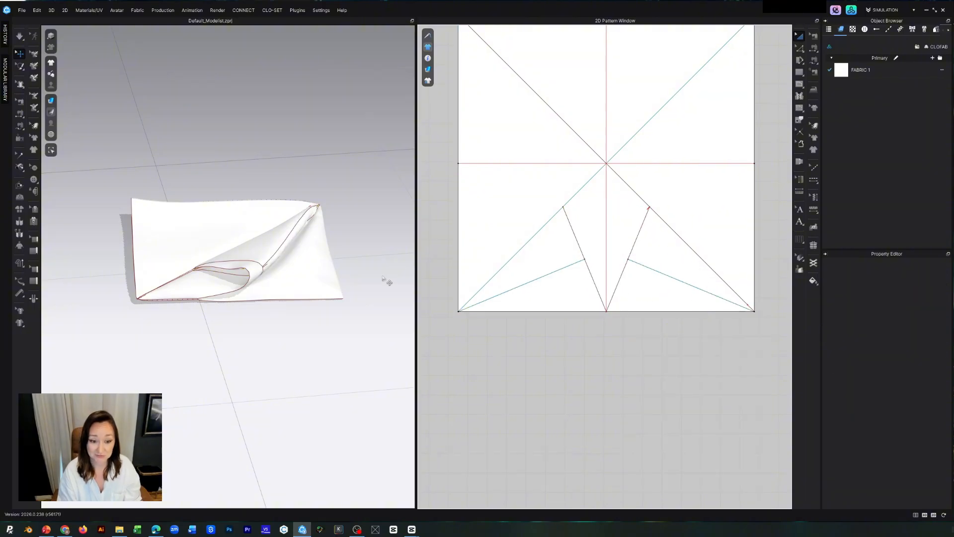
# Move the inner ends of both slanted fold lines so they meet on the vertical centre line.
pyautogui.scroll(5, 290, 257)
pyautogui.press('space')
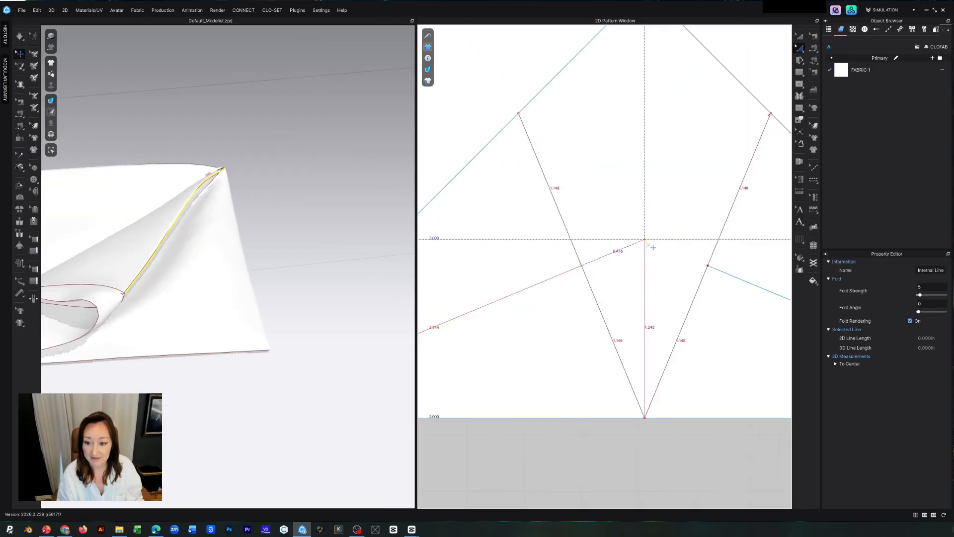
pyautogui.click(708, 266)
pyautogui.scroll(-2, 591, 251)
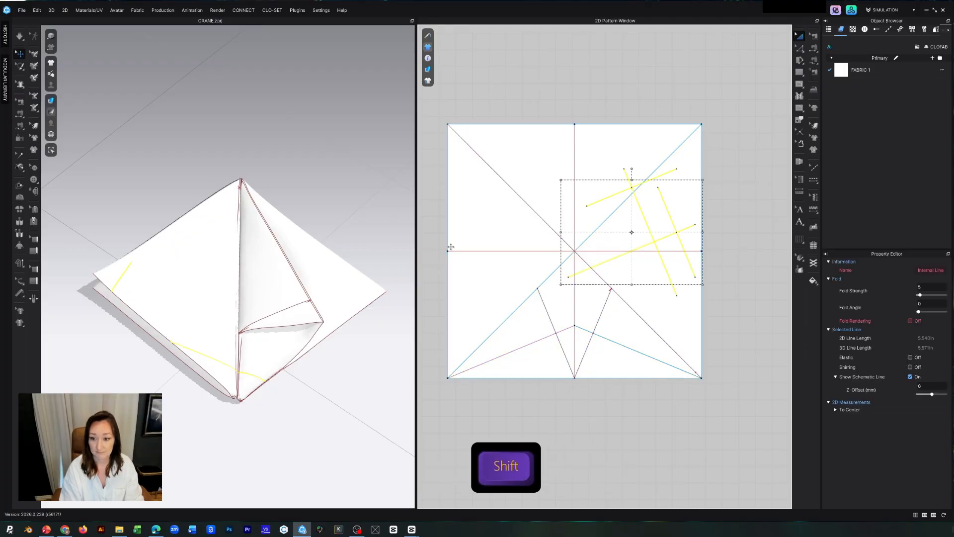
# Position the copied fold lines in the lower-right quadrant against the square's right edge, and simulate.
pyautogui.click(756, 290)
pyautogui.press('space')
pyautogui.click(669, 301)
pyautogui.press('space')
# Pull the next flap's corner inward over the folded sheet so it bends along the new fold lines.
pyautogui.moveTo(134, 211); pyautogui.dragTo(157, 211)
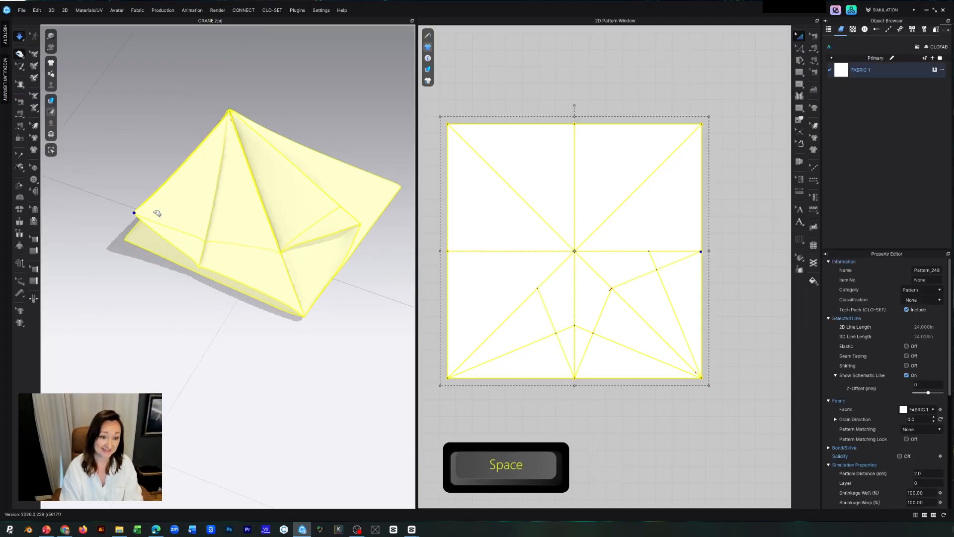
pyautogui.press('space')
pyautogui.moveTo(233, 246); pyautogui.dragTo(266, 222)
pyautogui.moveTo(266, 222); pyautogui.dragTo(279, 226, button='right')
pyautogui.click(317, 232)
pyautogui.scroll(3, 323, 278)
pyautogui.moveTo(326, 318); pyautogui.dragTo(323, 348, button='right')
pyautogui.click(288, 238)
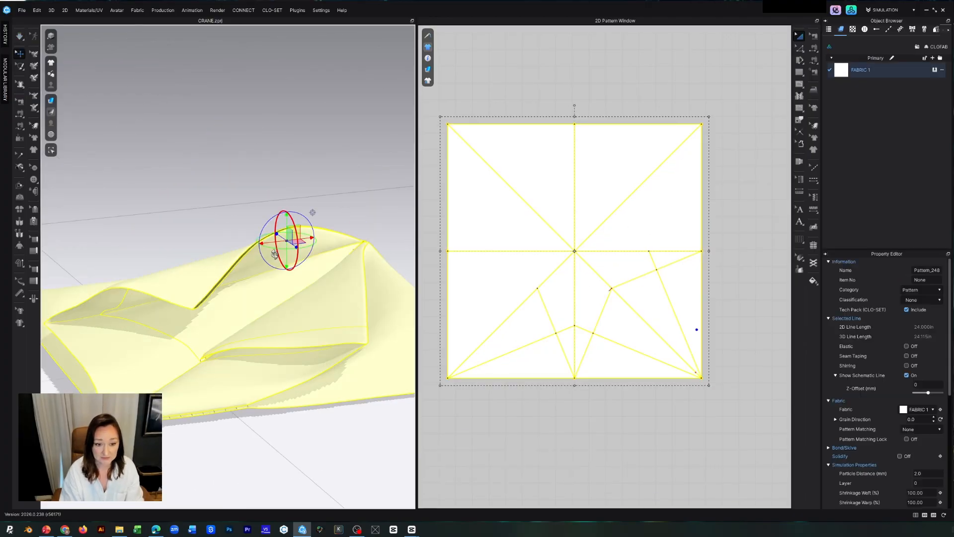
pyautogui.click(246, 265)
pyautogui.scroll(3, 339, 280)
pyautogui.scroll(1, 338, 281)
# Sew the lower half of the right edge to the lower-right diagonal, and simulate while pulling the flap into place.
pyautogui.click(368, 228)
pyautogui.click(702, 313)
pyautogui.click(618, 295)
pyautogui.press('space')
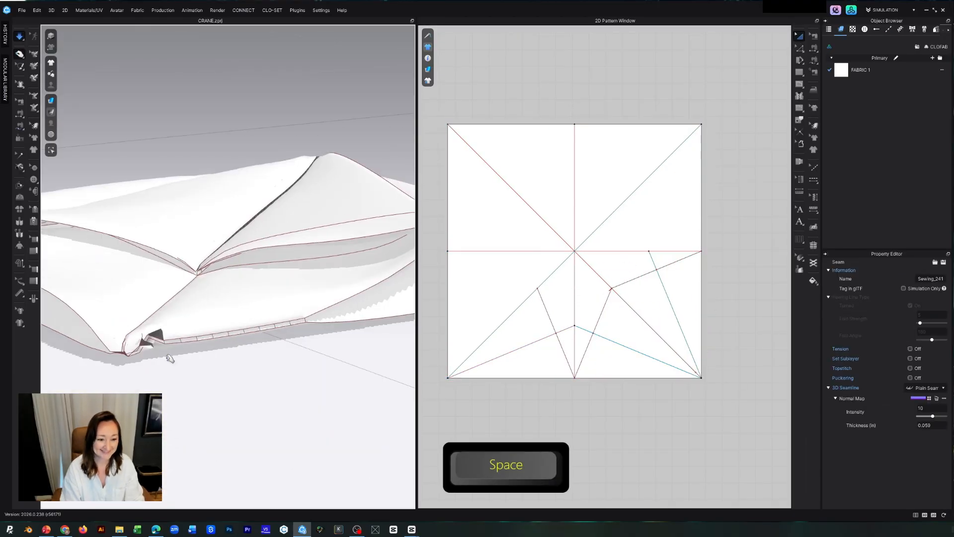
pyautogui.moveTo(82, 331); pyautogui.dragTo(194, 262)
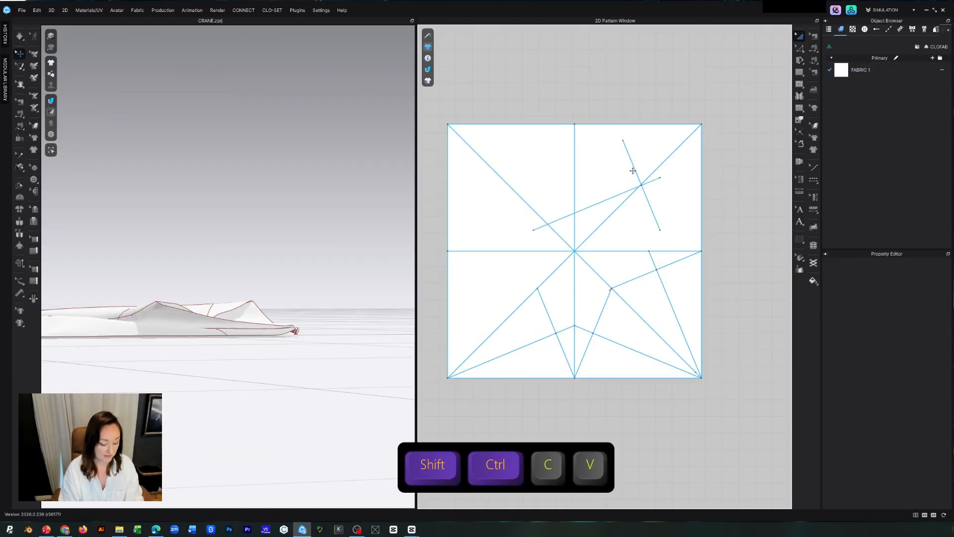
# Position the copied pair of fold lines in the upper-right quadrant as a mirror of the lower-right pair.
pyautogui.click(591, 187)
pyautogui.keyDown('shift'); pyautogui.moveTo(592, 187); pyautogui.dragTo(686, 197); pyautogui.keyUp('shift')
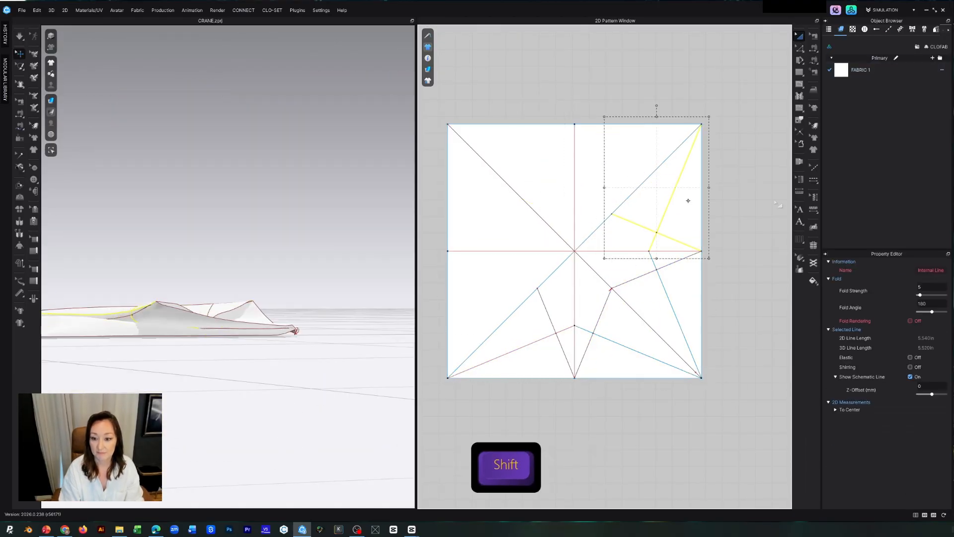
pyautogui.press('space')
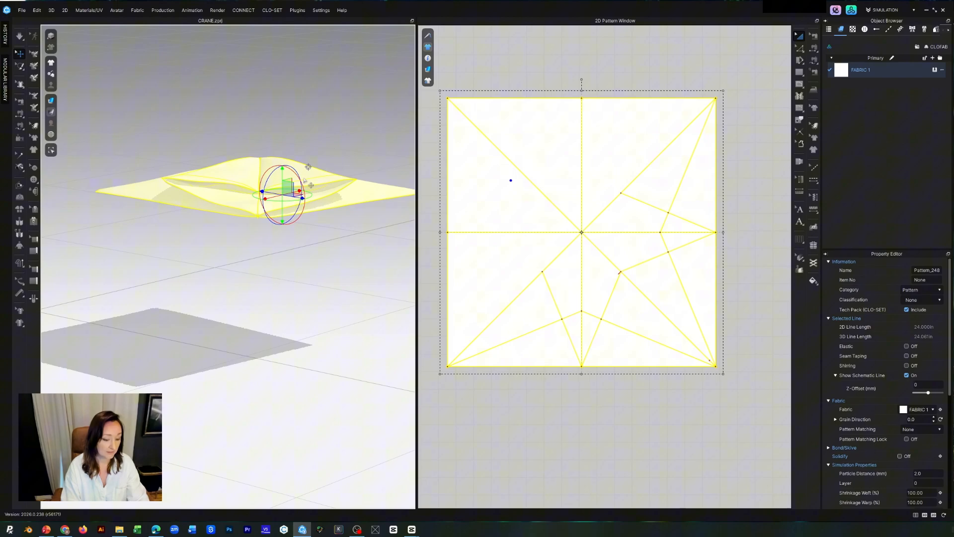
# Move the selected folded sheet down toward the floor in the 3D scene.
pyautogui.press('4')
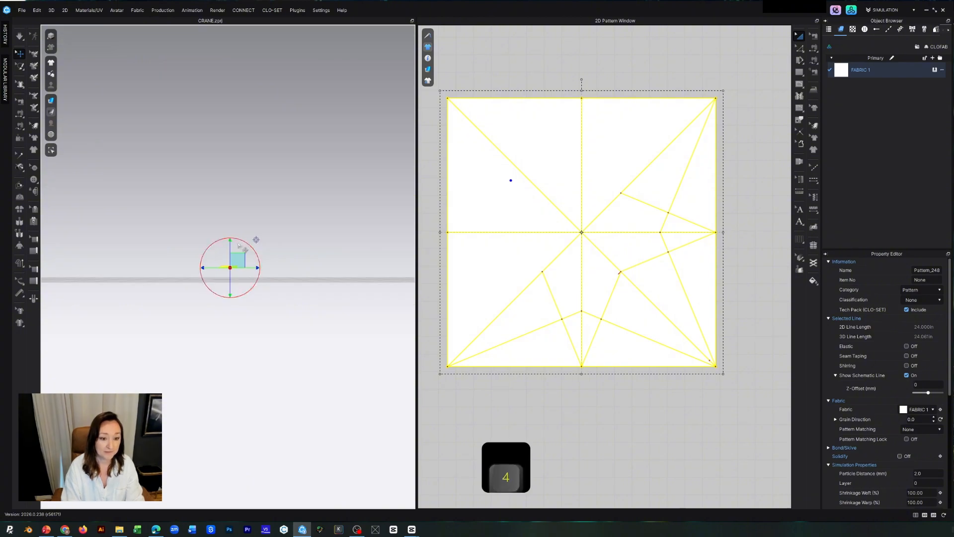
pyautogui.moveTo(225, 286); pyautogui.dragTo(276, 276, button='right')
pyautogui.scroll(8, 255, 278)
pyautogui.moveTo(269, 268); pyautogui.dragTo(262, 359)
pyautogui.moveTo(261, 359); pyautogui.dragTo(326, 386, button='right')
pyautogui.scroll(-5, 326, 386)
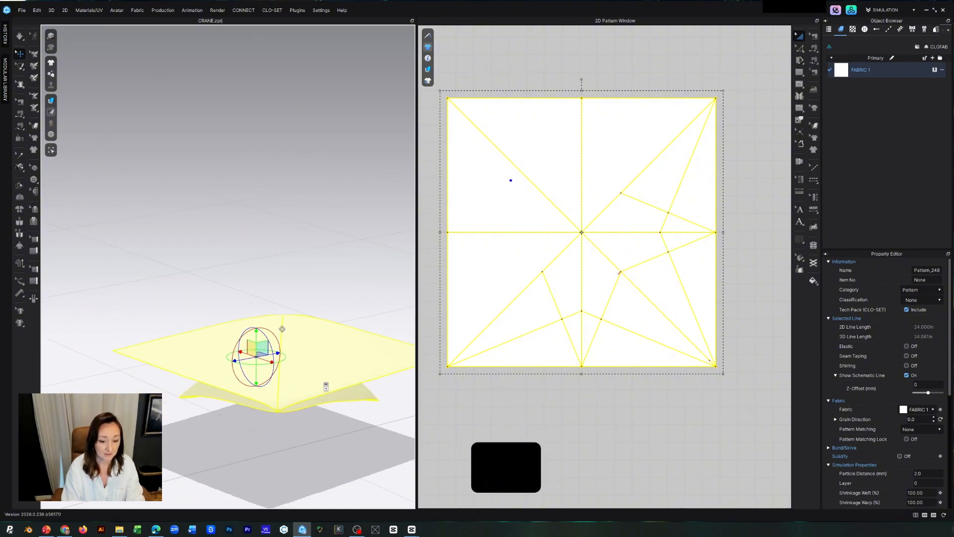
# Simulate the selected folded sheet so it settles flat on the floor.
pyautogui.click(326, 241)
pyautogui.press('space')
pyautogui.moveTo(327, 241); pyautogui.dragTo(230, 386, button='right')
pyautogui.press('space')
# Copy all the flap fold lines in the lower and right parts of the square pattern.
pyautogui.click(632, 181)
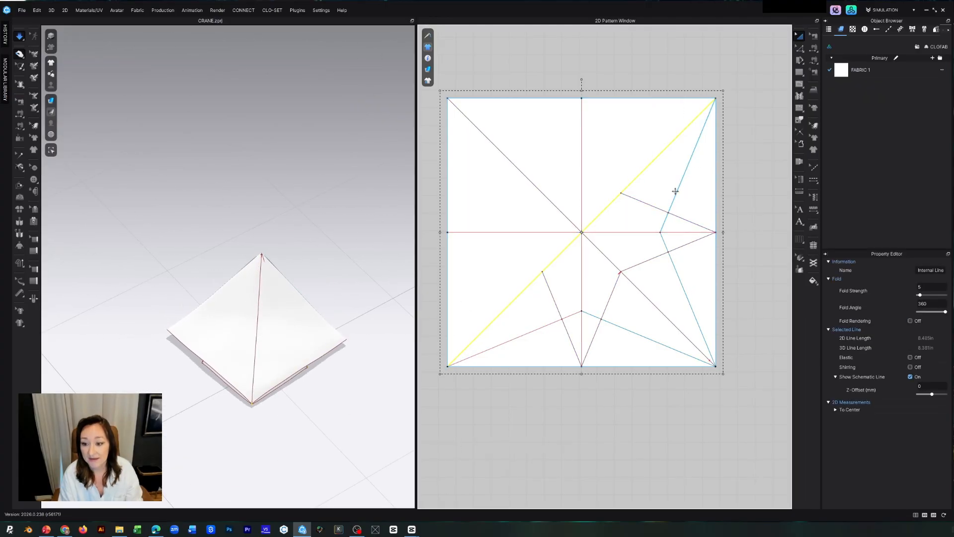
pyautogui.click(677, 192)
pyautogui.keyDown('shift'); pyautogui.click(656, 207); pyautogui.keyUp('shift')
pyautogui.keyDown('shift'); pyautogui.click(607, 306); pyautogui.keyUp('shift')
pyautogui.keyDown('shift'); pyautogui.click(633, 332); pyautogui.keyUp('shift')
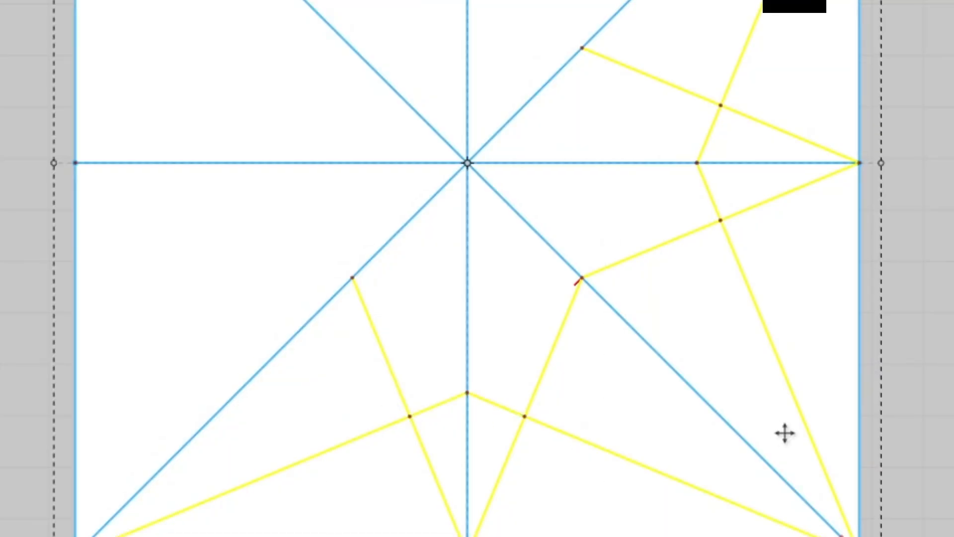
pyautogui.hotkey('ctrl', 'c')
pyautogui.hotkey('ctrl', 'v')
pyautogui.scroll(-5, 779, 34)
pyautogui.scroll(-4, 666, 149)
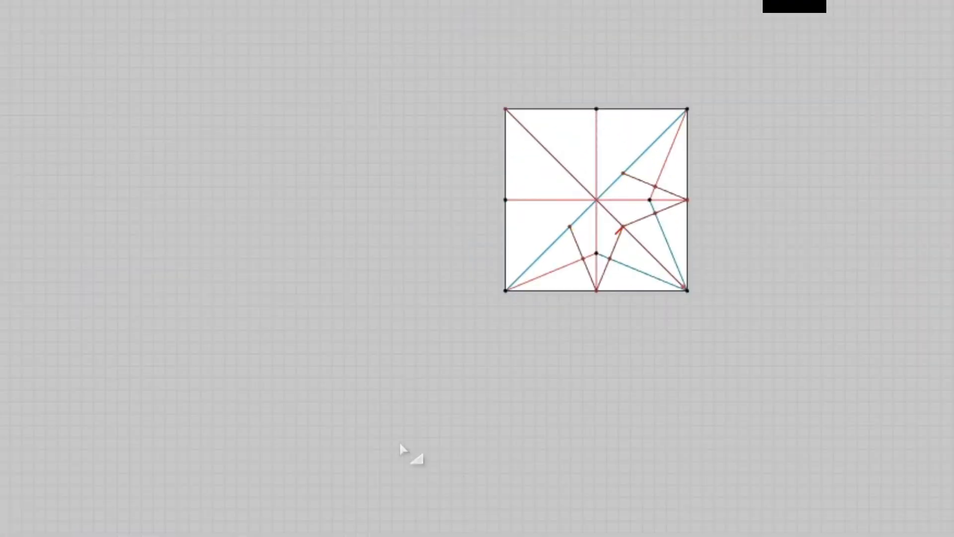
# Draw a separate blank rectangular pattern outside the square and place the copied set of fold lines inside it.
pyautogui.click(421, 422)
pyautogui.moveTo(351, 248); pyautogui.dragTo(453, 490)
pyautogui.scroll(4, 571, 278)
pyautogui.keyDown('shift'); pyautogui.click(517, 154); pyautogui.keyUp('shift')
pyautogui.keyDown('shift'); pyautogui.click(519, 219); pyautogui.keyUp('shift')
pyautogui.keyDown('shift'); pyautogui.click(474, 271); pyautogui.keyUp('shift')
pyautogui.keyDown('shift'); pyautogui.click(429, 309); pyautogui.keyUp('shift')
pyautogui.keyDown('shift'); pyautogui.click(408, 296); pyautogui.keyUp('shift')
pyautogui.hotkey('ctrl', 'c')
pyautogui.hotkey('ctrl', 'v')
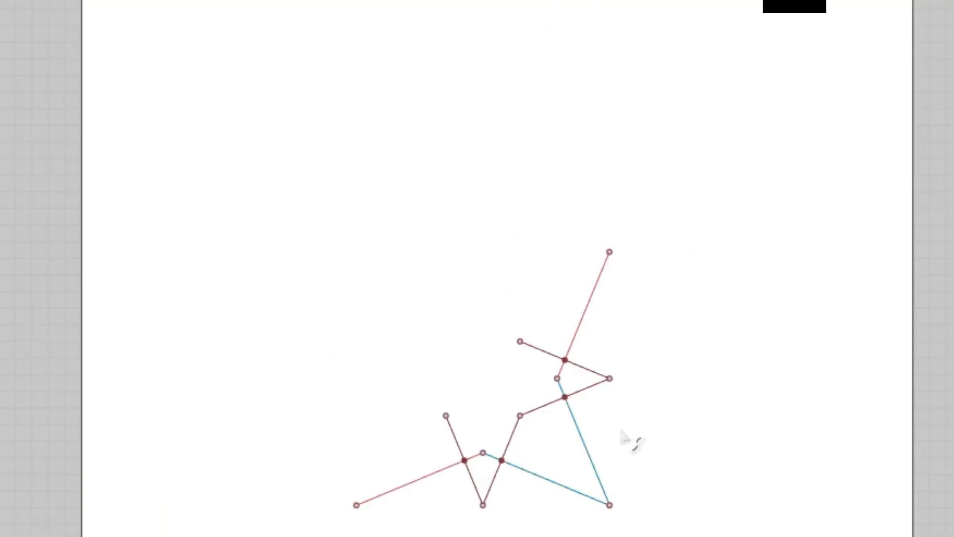
pyautogui.click(631, 443)
# Copy the fold lines from the blank rectangle onto the square's upper-left half, mirroring the lower-right set across the diagonal.
pyautogui.click(582, 321)
pyautogui.click(533, 295)
pyautogui.keyDown('shift'); pyautogui.click(506, 329); pyautogui.keyUp('shift')
pyautogui.keyDown('shift'); pyautogui.click(451, 328); pyautogui.keyUp('shift')
pyautogui.keyDown('shift'); pyautogui.click(413, 286); pyautogui.keyUp('shift')
pyautogui.keyDown('shift'); pyautogui.click(423, 360); pyautogui.keyUp('shift')
pyautogui.hotkey('ctrl', 'c')
pyautogui.scroll(4, 628, 164)
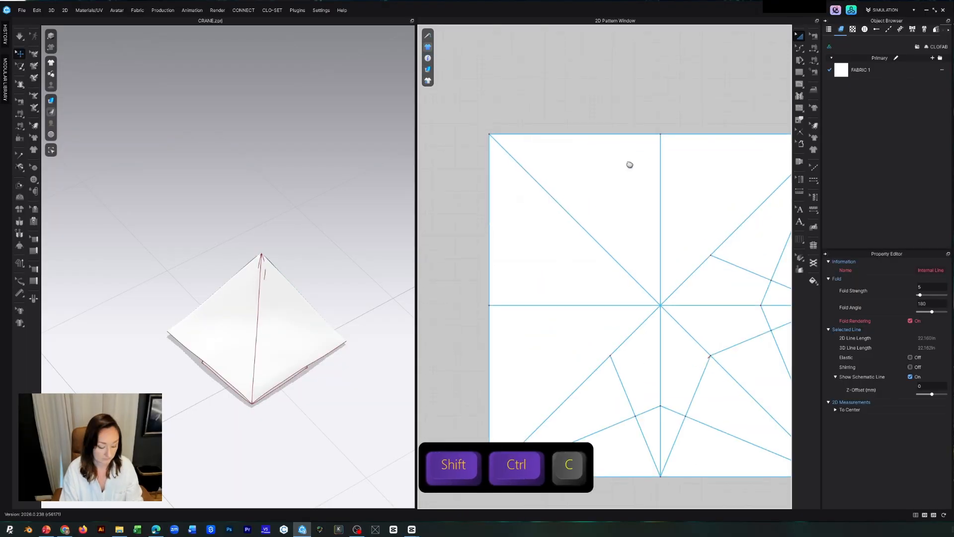
pyautogui.hotkey('ctrl', 'v')
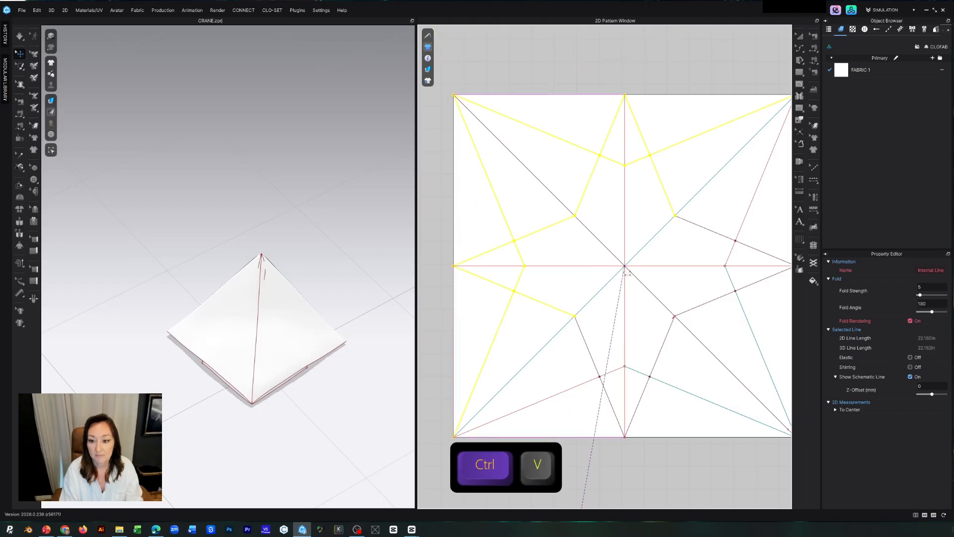
pyautogui.click(625, 269)
pyautogui.scroll(-3, 625, 270)
# Simulate while pulling the sheet's lower corner upward in the 3D scene, and pin the pulled corner.
pyautogui.press('space')
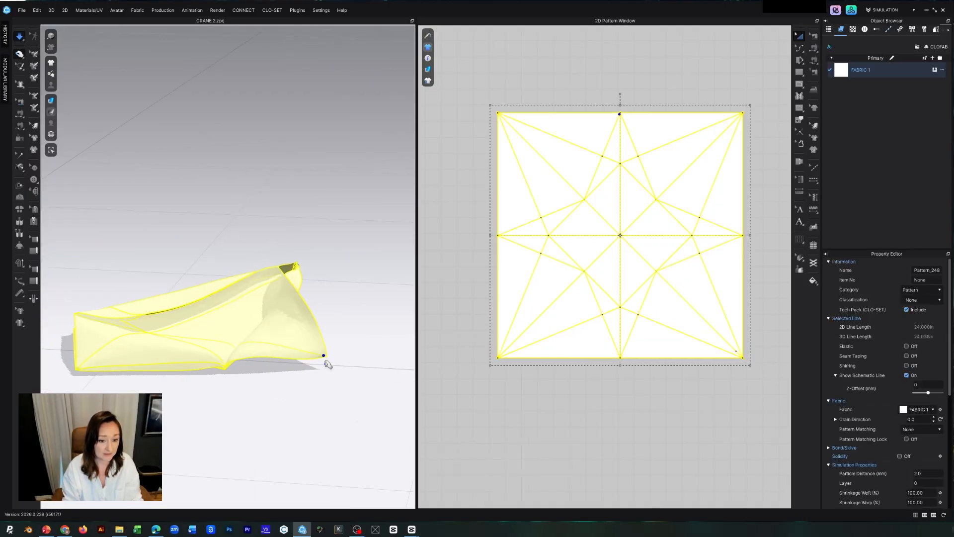
pyautogui.moveTo(326, 363); pyautogui.dragTo(368, 211)
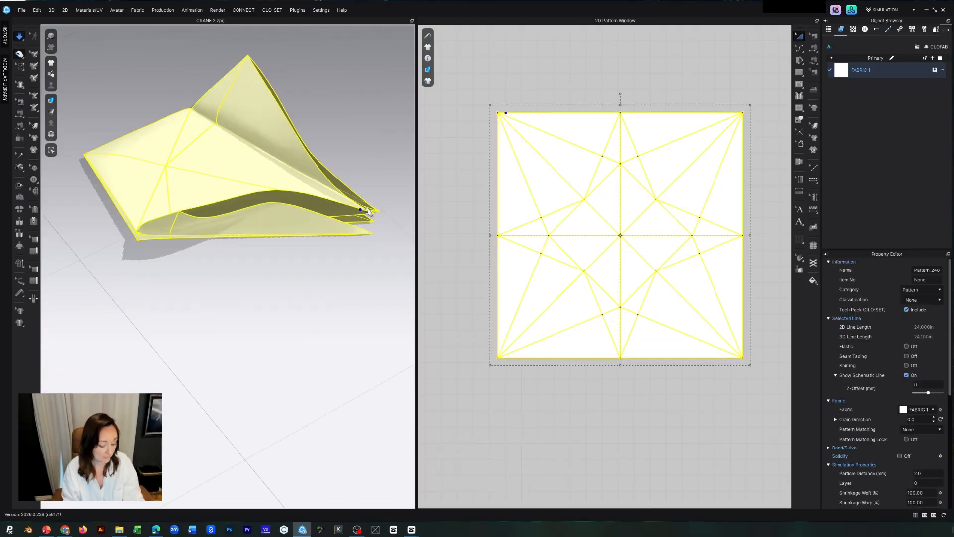
pyautogui.press('w')
pyautogui.moveTo(368, 211); pyautogui.dragTo(274, 229, button='right')
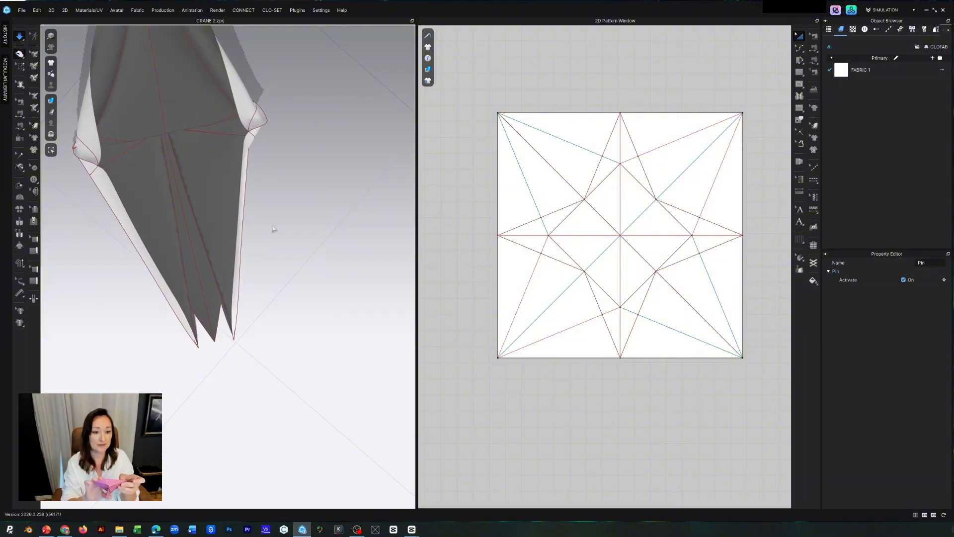
# Sew the flap's fold lines together with Free Sewing, and simulate so the sheet folds into a narrow kite shape.
pyautogui.click(711, 140)
pyautogui.press('m')
pyautogui.press('space')
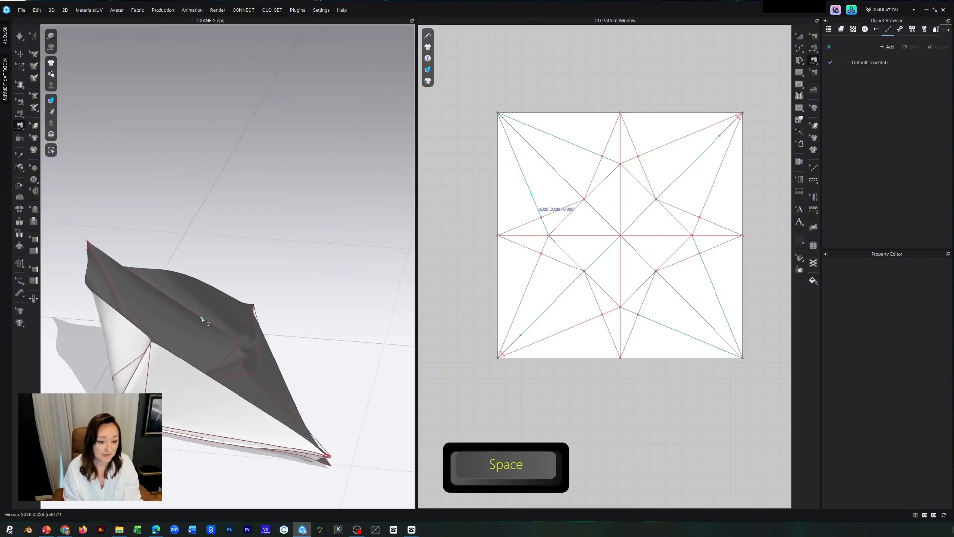
pyautogui.press('a')
pyautogui.hotkey('shift', 'space')
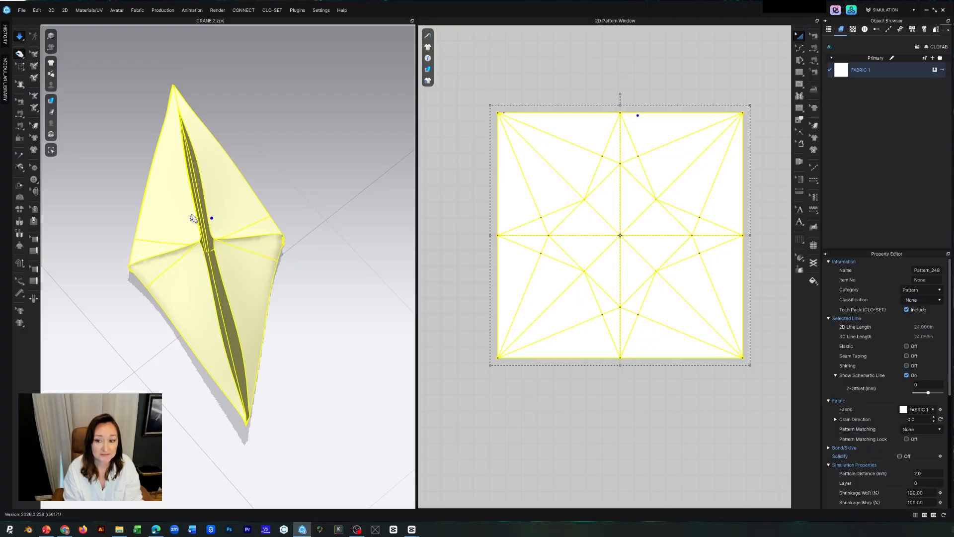
pyautogui.press('space')
pyautogui.press('m')
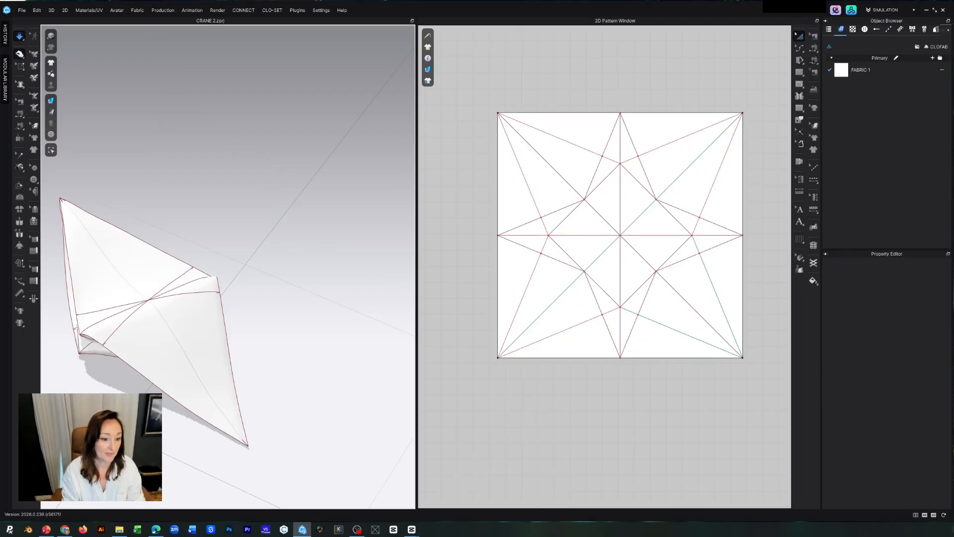
# Select the whole folded pattern and simulate it so the layers flatten on the floor.
pyautogui.click(567, 320)
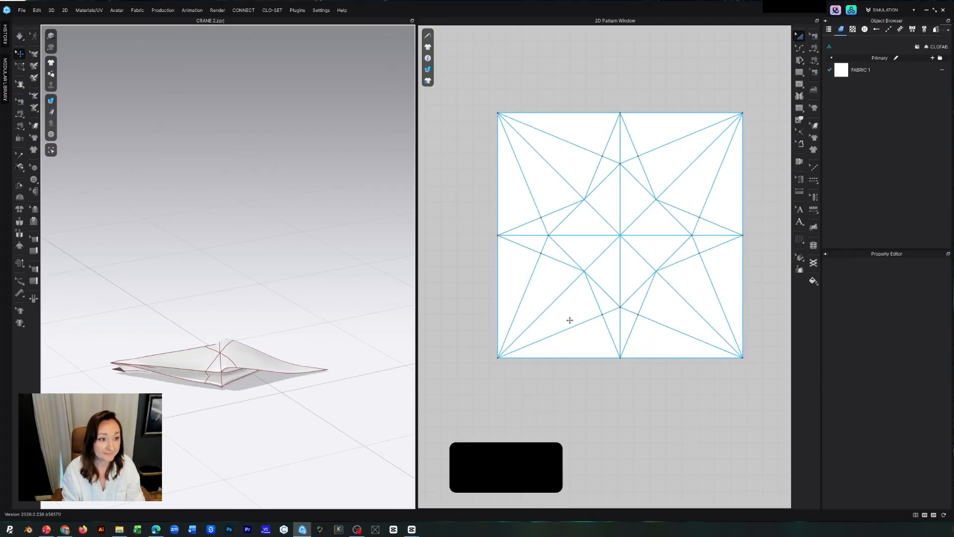
pyautogui.press('space')
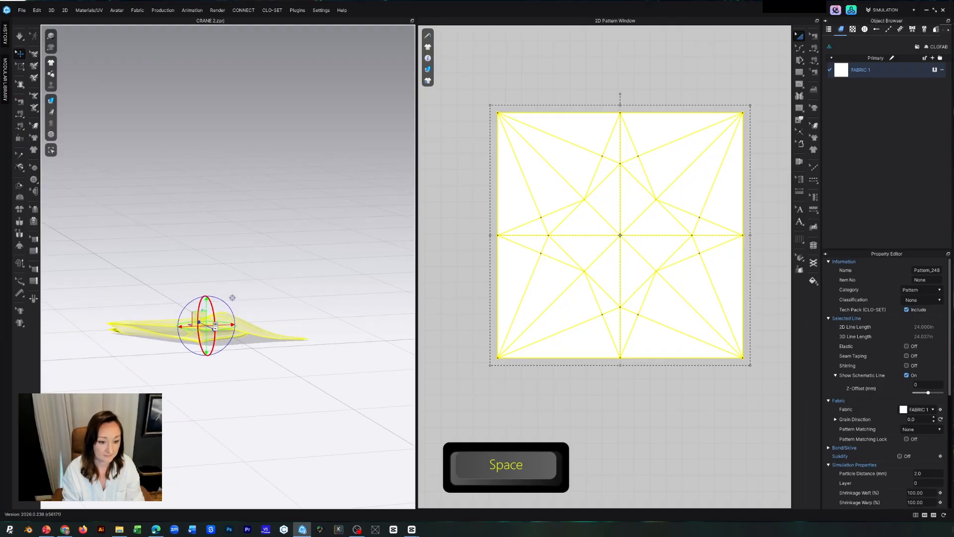
pyautogui.moveTo(215, 326); pyautogui.dragTo(236, 288, button='right')
pyautogui.moveTo(232, 242); pyautogui.dragTo(317, 383, button='right')
pyautogui.press('space')
pyautogui.press('space')
pyautogui.click(255, 324)
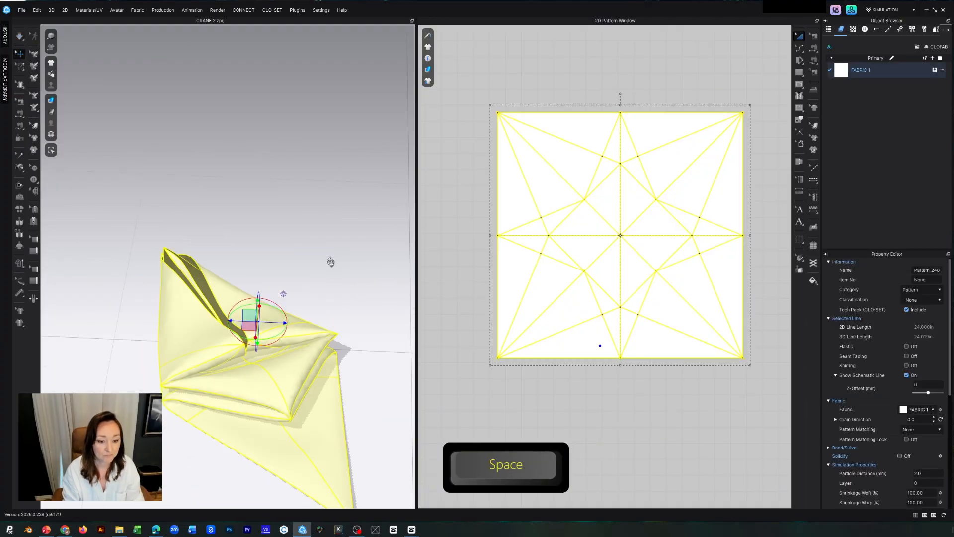
pyautogui.moveTo(255, 323); pyautogui.dragTo(215, 298, button='right')
pyautogui.press('space')
pyautogui.moveTo(362, 317); pyautogui.dragTo(358, 196)
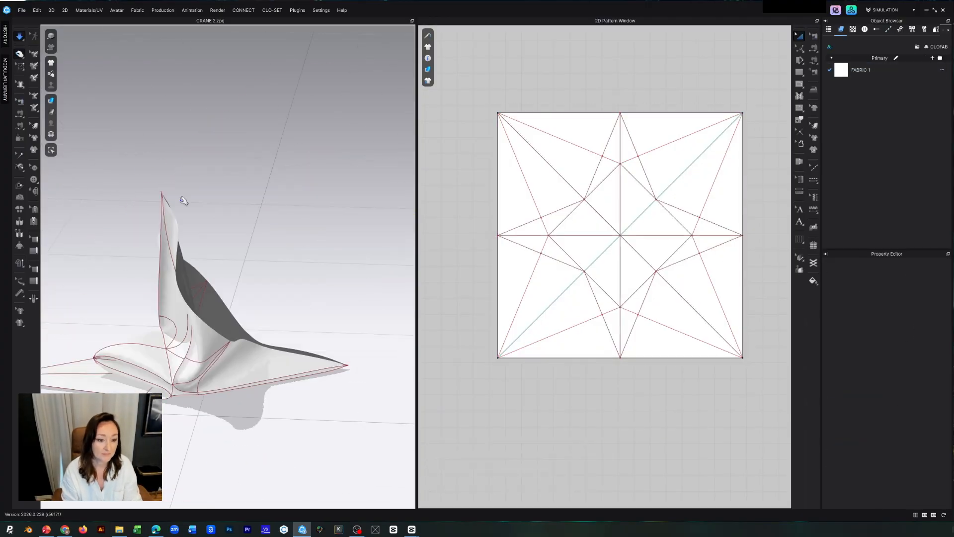
pyautogui.hotkey('ctrl', 'z')
# Pull the partly pinned flap's edge into place during simulation, and simulate the whole pattern again.
pyautogui.press('space')
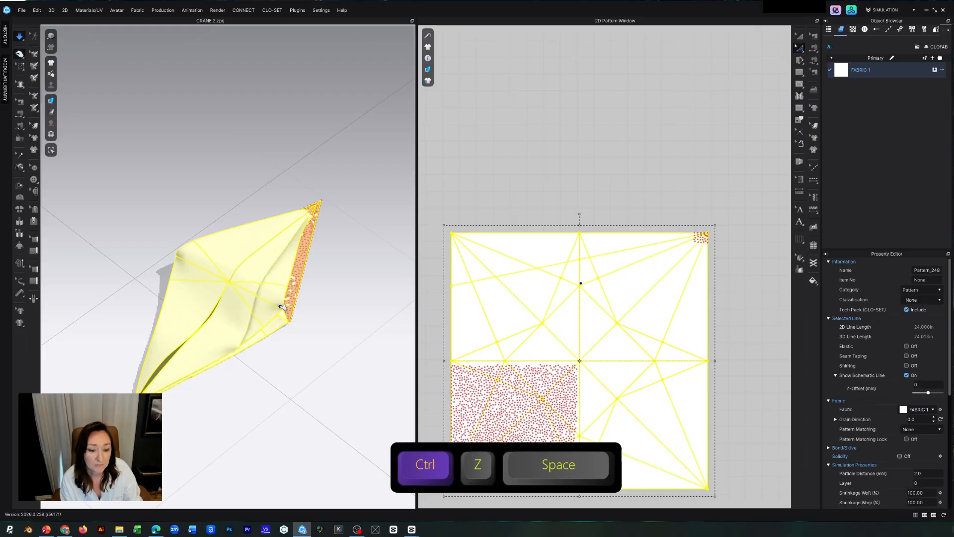
pyautogui.moveTo(279, 307); pyautogui.dragTo(306, 281)
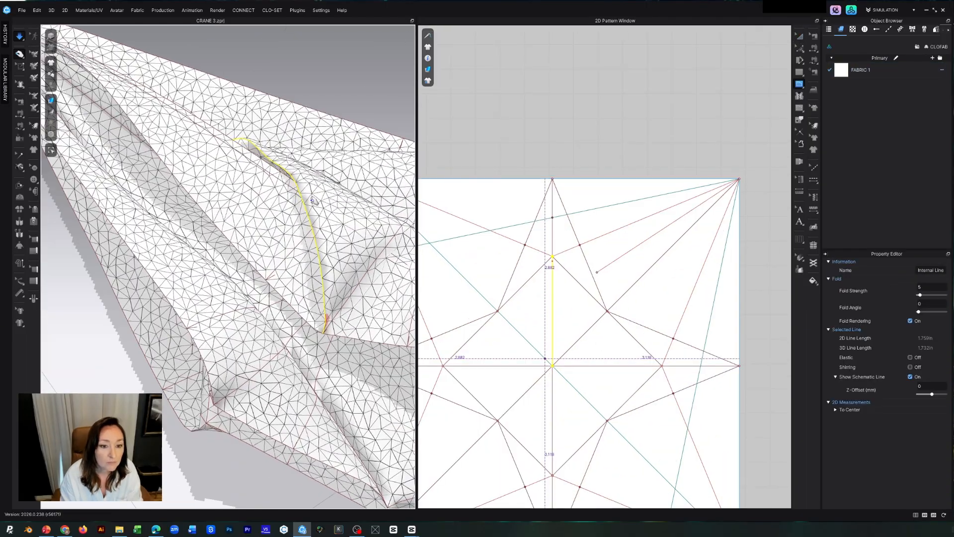
pyautogui.hotkey('ctrl', 'a')
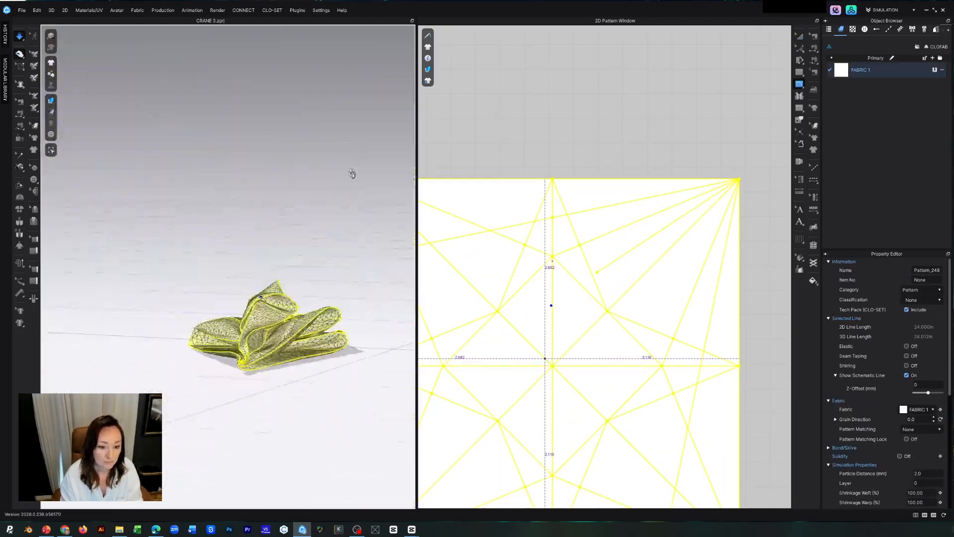
pyautogui.press('space')
pyautogui.hotkey('ctrl', 'a')
pyautogui.press('space')
pyautogui.scroll(3, 348, 328)
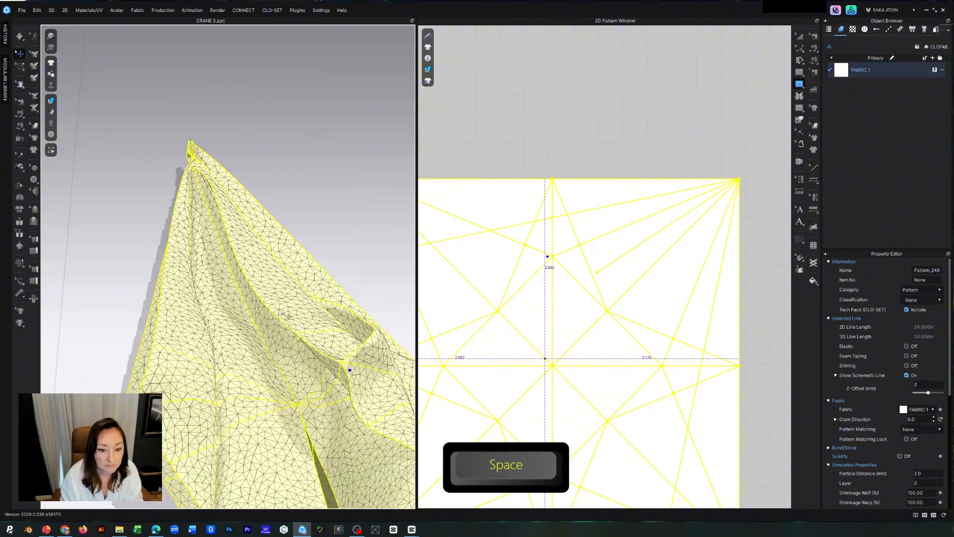
# Add Free Sewing along the narrow flap's inner folds, and simulate the whole pattern.
pyautogui.press('m')
pyautogui.press('space')
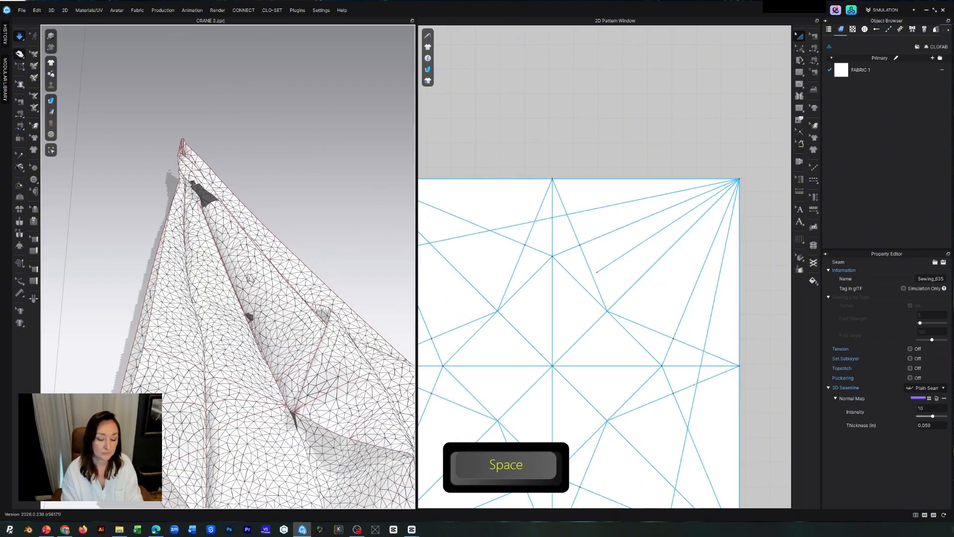
pyautogui.hotkey('ctrl', 'a')
pyautogui.press('space')
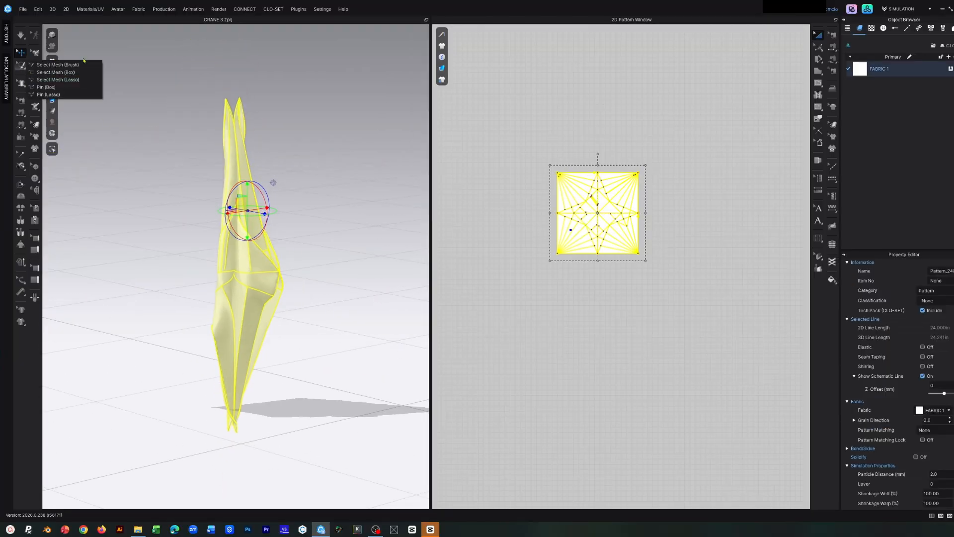
# Open the mesh selection and pin tool choices for the standing folded model.
pyautogui.click(21, 65)
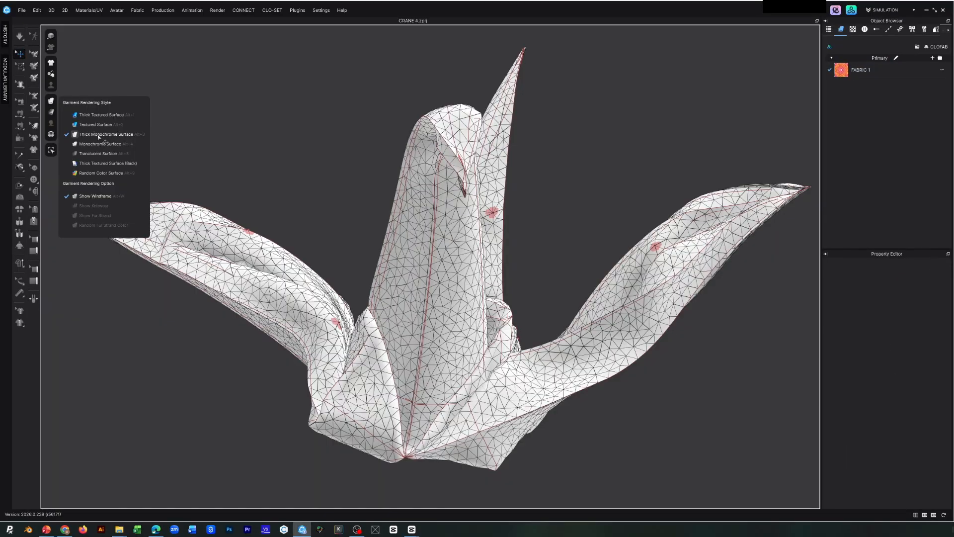
# Display the crane in the Thick Monochrome Surface and Translucent Surface styles, viewing it from several angles.
pyautogui.click(99, 135)
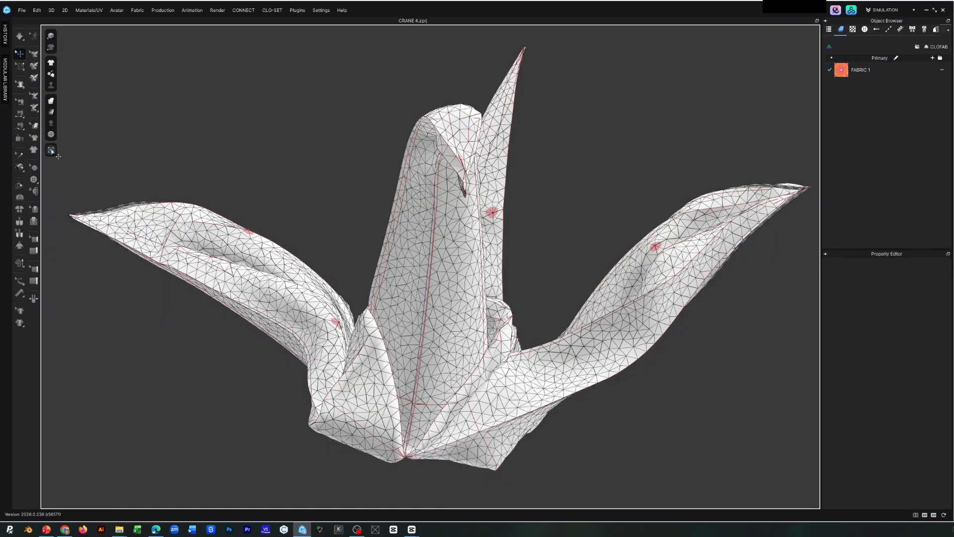
pyautogui.moveTo(177, 501); pyautogui.dragTo(845, 532, button='right')
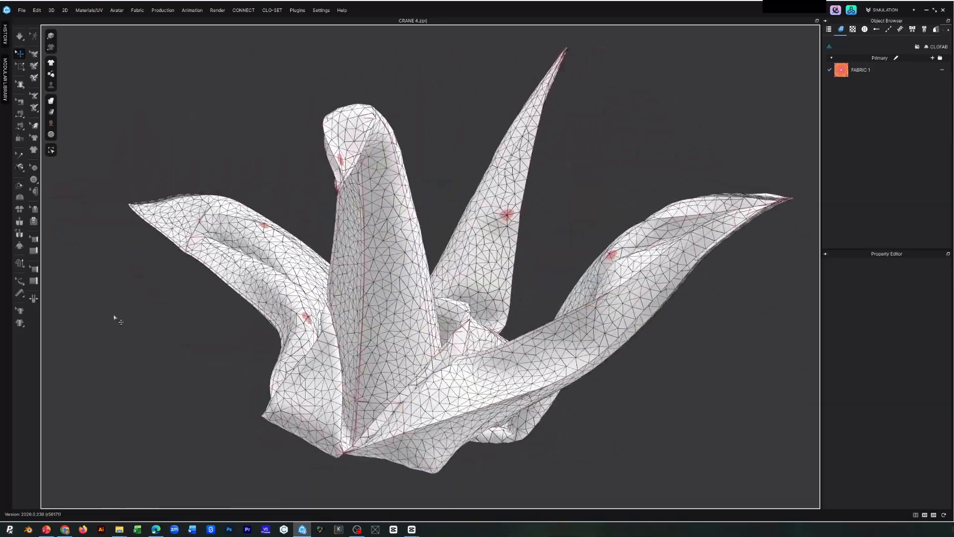
pyautogui.moveTo(52, 103)
pyautogui.click(90, 155)
pyautogui.moveTo(247, 416); pyautogui.dragTo(819, 532, button='right')
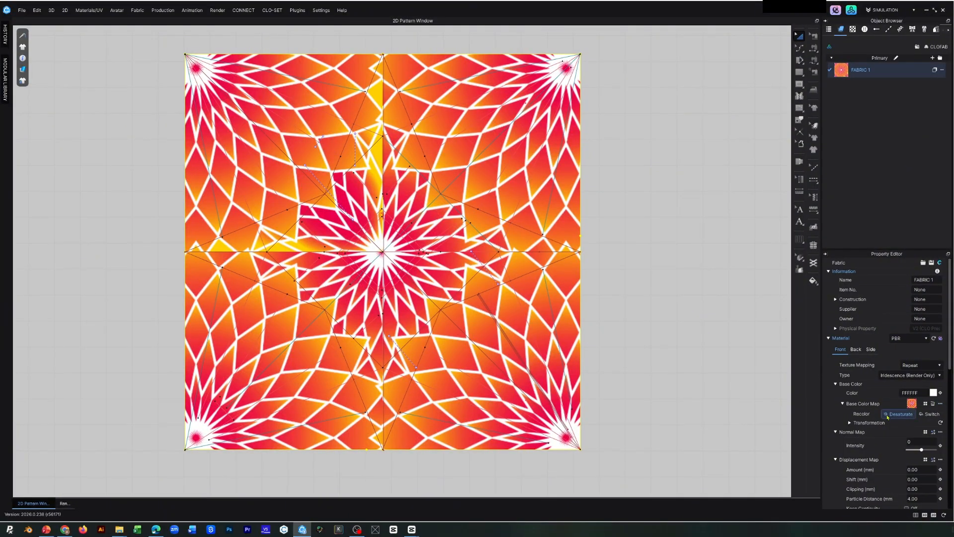
# Desaturate the base color map of FABRIC 1.
pyautogui.click(898, 414)
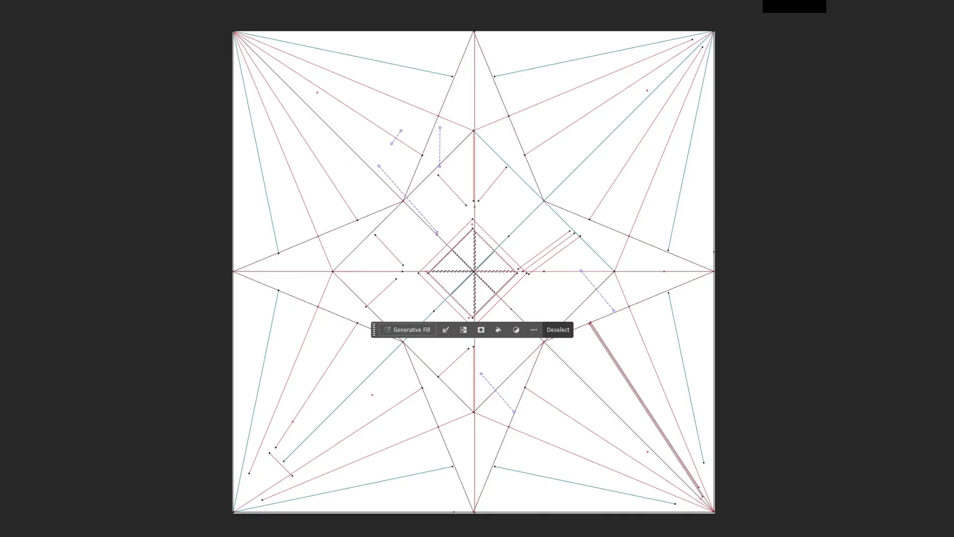
# In Photoshop, fill the crease template's central diamond with black and the surrounding diamond sections with red.
pyautogui.hotkey('alt', 'BackSpace')
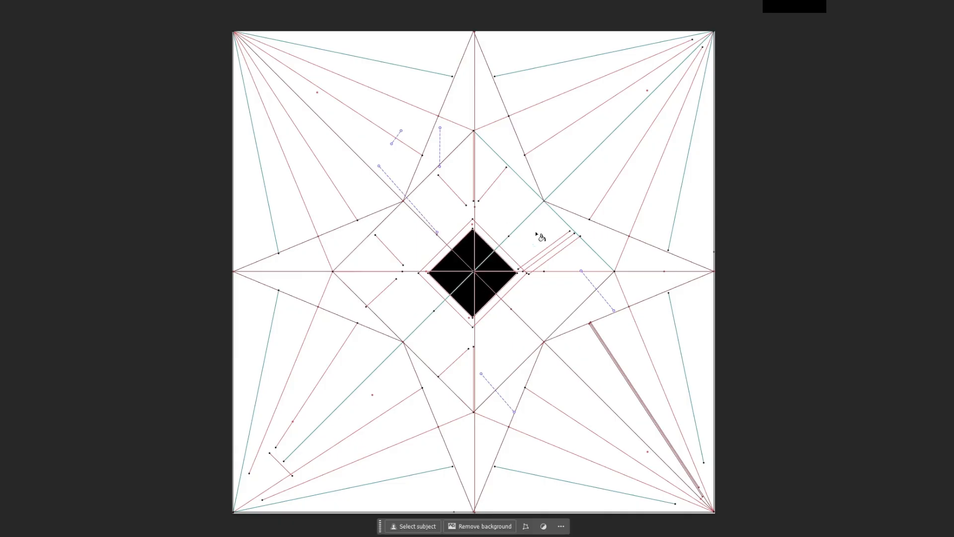
pyautogui.keyDown('shift'); pyautogui.click(414, 309); pyautogui.keyUp('shift')
pyautogui.keyDown('shift'); pyautogui.click(517, 330); pyautogui.keyUp('shift')
pyautogui.hotkey('alt', 'BackSpace')
pyautogui.click(591, 261)
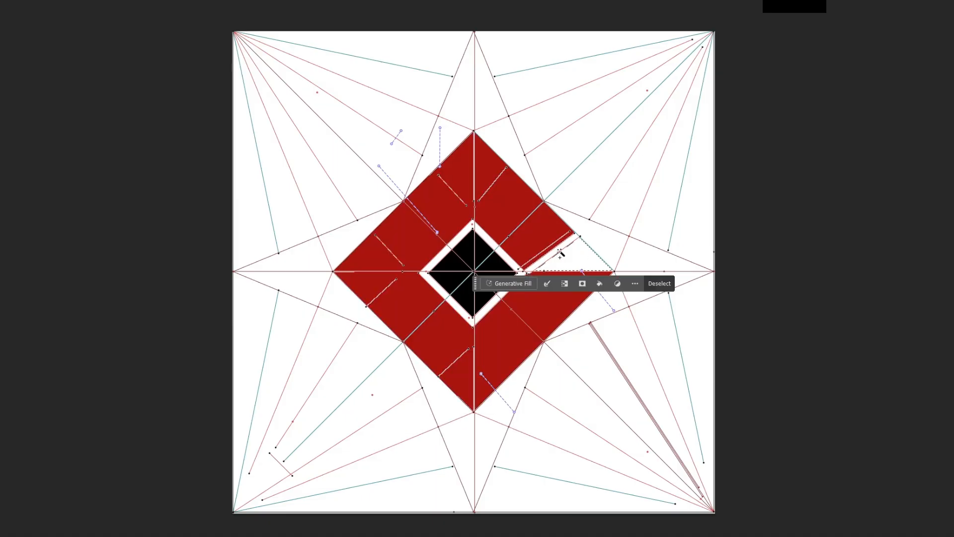
# Select the sections of the four star points around the red diamond, fill them with green, and clear the selection.
pyautogui.click(609, 245)
pyautogui.keyDown('shift'); pyautogui.click(517, 157); pyautogui.keyUp('shift')
pyautogui.keyDown('shift'); pyautogui.click(431, 158); pyautogui.keyUp('shift')
pyautogui.keyDown('shift'); pyautogui.click(597, 312); pyautogui.keyUp('shift')
pyautogui.keyDown('shift'); pyautogui.click(656, 283); pyautogui.keyUp('shift')
pyautogui.keyDown('shift'); pyautogui.click(484, 448); pyautogui.keyUp('shift')
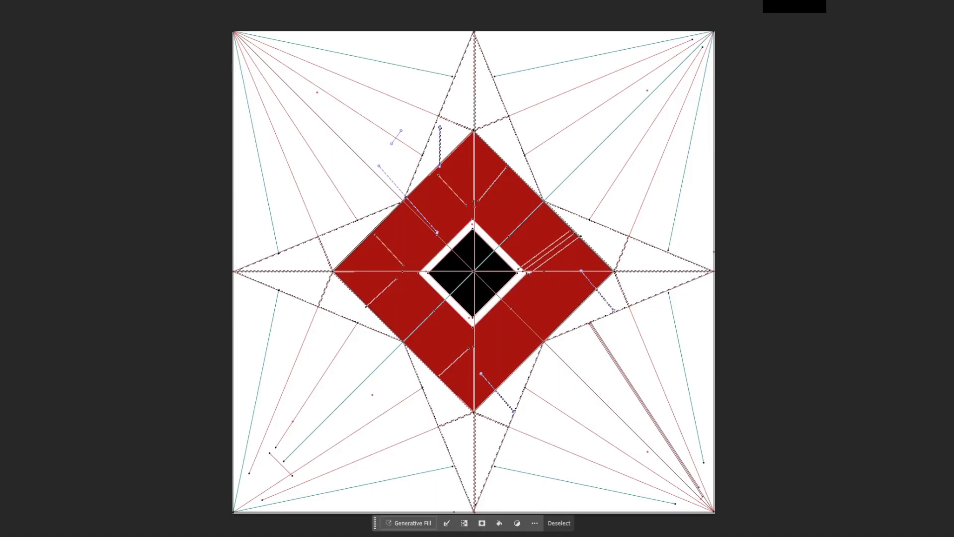
pyautogui.hotkey('alt', 'BackSpace')
pyautogui.hotkey('ctrl', 'd')
# Fill most of the outer corner sections with blue and the remaining white ones with violet, and clear the selection.
pyautogui.click(592, 159)
pyautogui.keyDown('shift'); pyautogui.click(358, 378); pyautogui.keyUp('shift')
pyautogui.keyDown('shift'); pyautogui.click(371, 149); pyautogui.keyUp('shift')
pyautogui.keyDown('shift'); pyautogui.click(397, 119); pyautogui.keyUp('shift')
pyautogui.keyDown('shift'); pyautogui.click(547, 462); pyautogui.keyUp('shift')
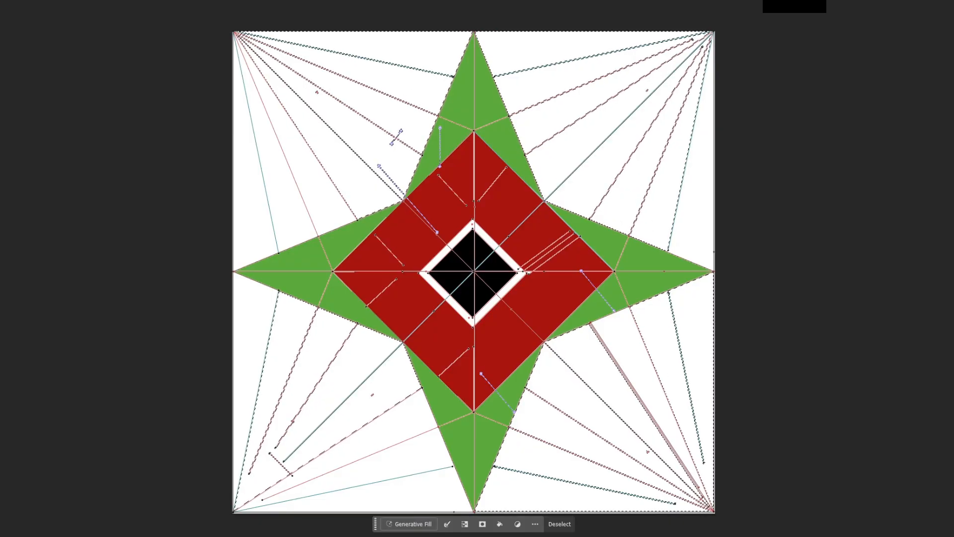
pyautogui.keyDown('shift'); pyautogui.click(496, 71); pyautogui.keyUp('shift')
pyautogui.click(890, 402)
pyautogui.hotkey('alt', 'BackSpace')
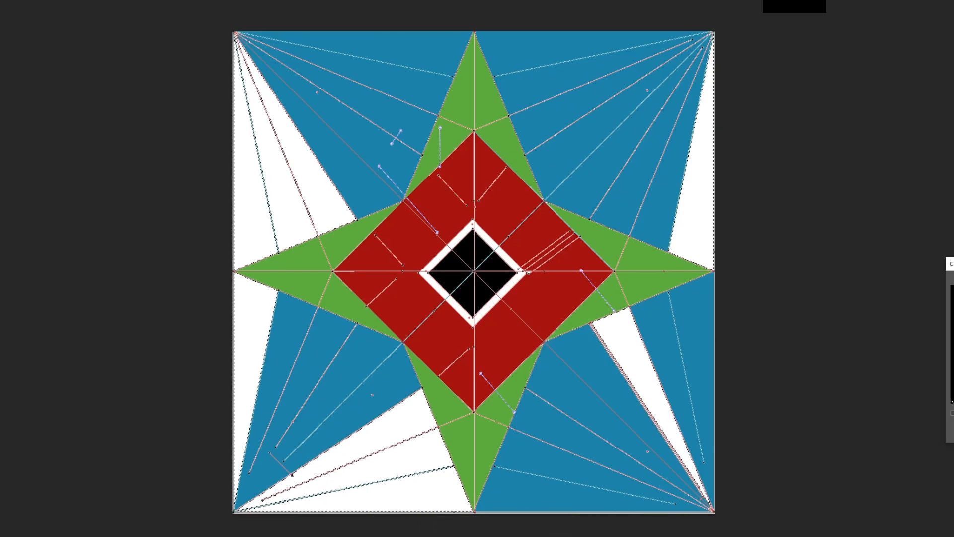
pyautogui.hotkey('alt', 'BackSpace')
pyautogui.hotkey('ctrl', 'd')
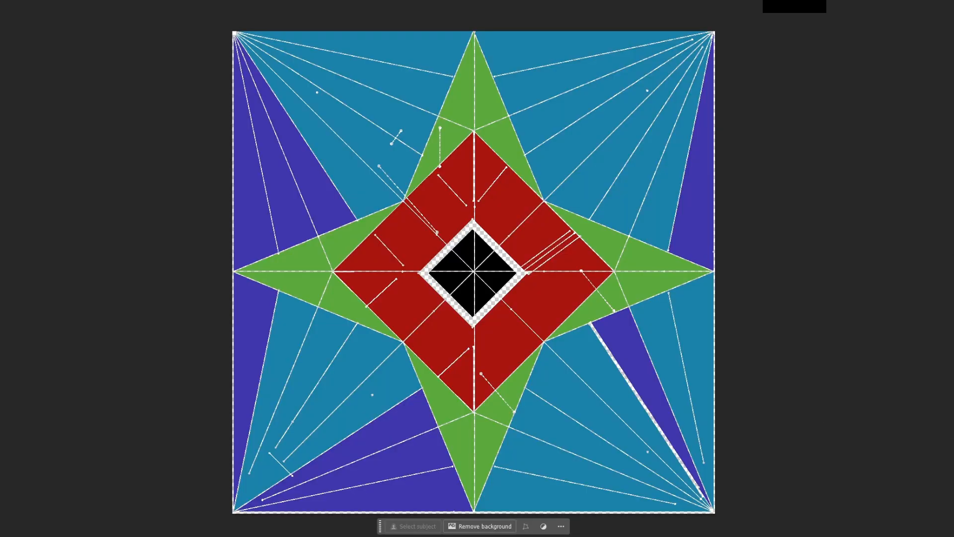
# Paint thick magenta brush strokes from beside the green star points to each outer corner, forming a V in all four corner areas.
pyautogui.rightClick(777, 384)
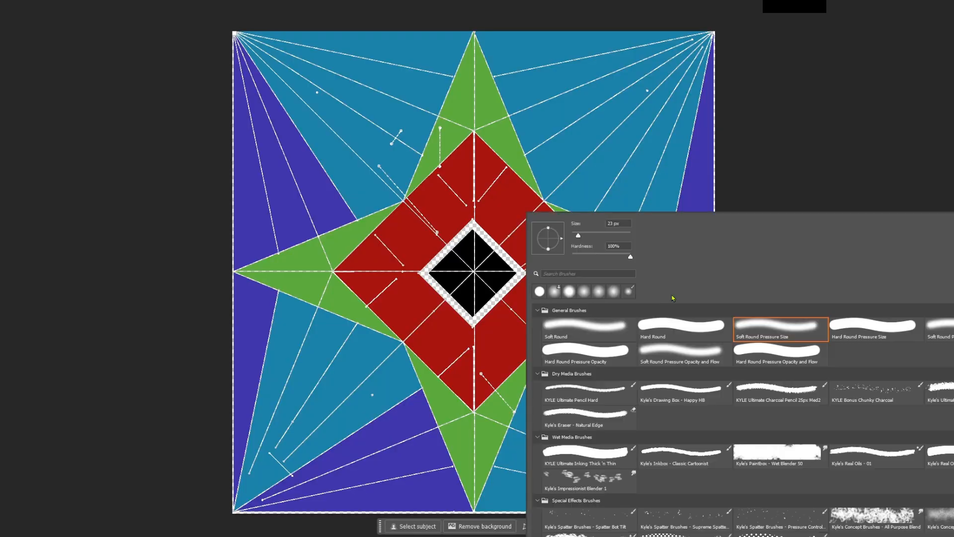
pyautogui.press('Escape')
pyautogui.moveTo(529, 126); pyautogui.dragTo(619, 84)
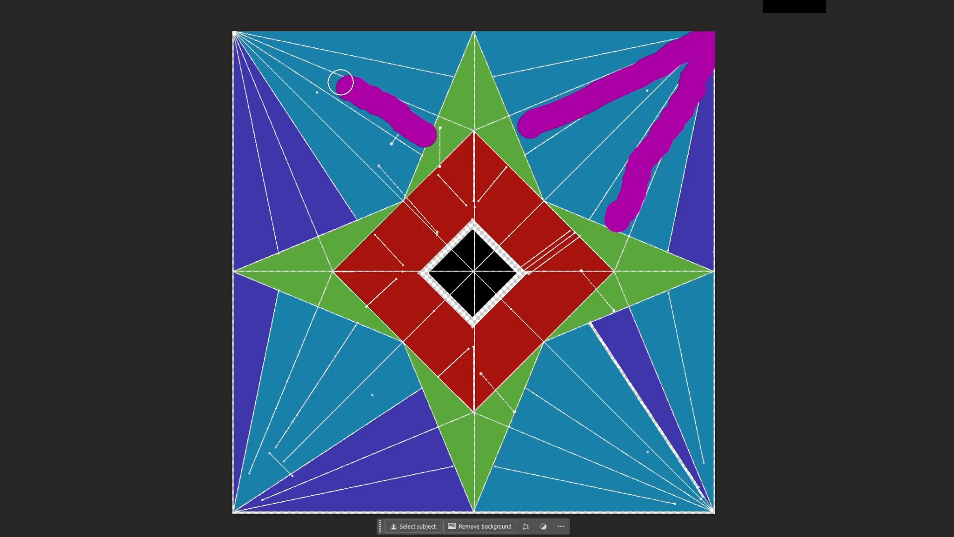
pyautogui.moveTo(615, 326); pyautogui.dragTo(527, 413)
pyautogui.moveTo(425, 413); pyautogui.dragTo(298, 300)
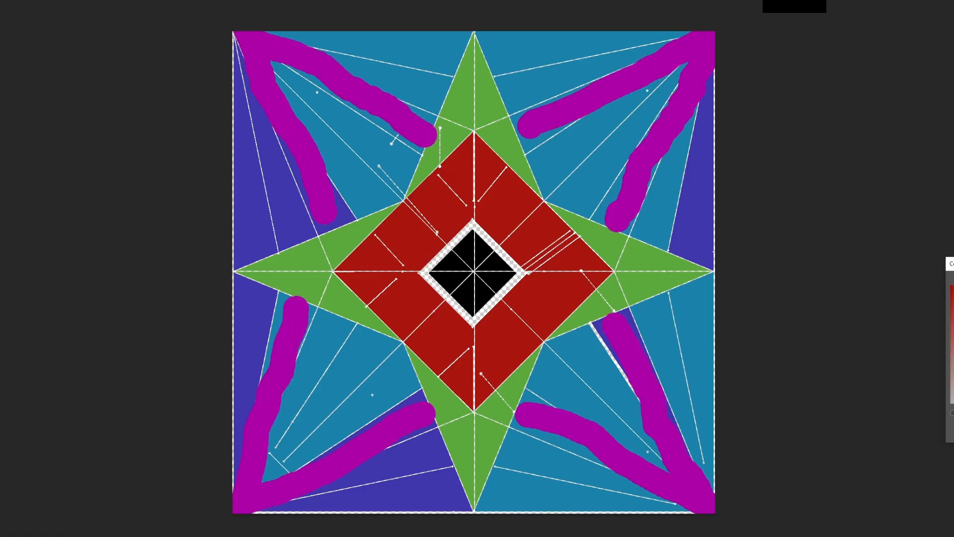
pyautogui.moveTo(699, 291); pyautogui.dragTo(475, 504)
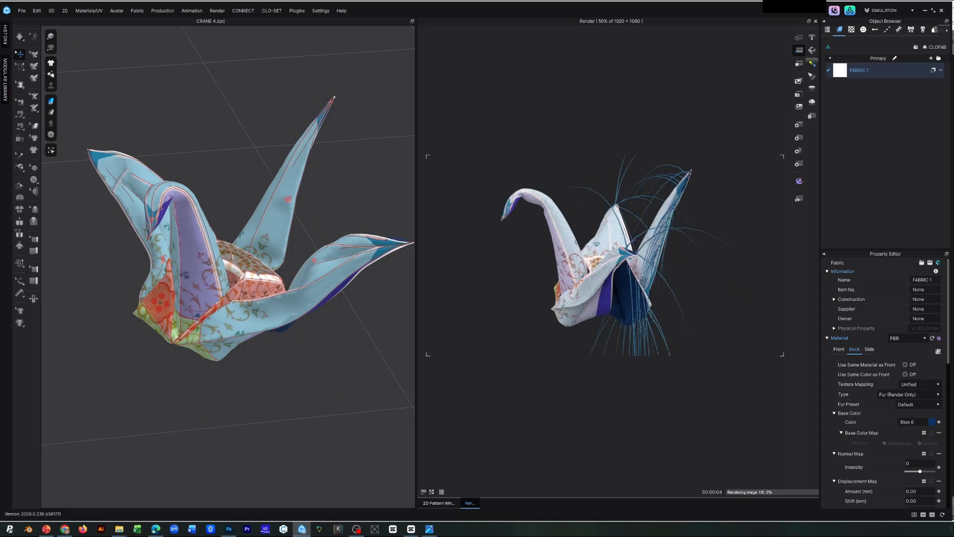
# Switch to CLO, stop the current render, and set the render image to a custom 20 × 20 inch size at 200 ppi.
pyautogui.click(800, 64)
pyautogui.click(799, 127)
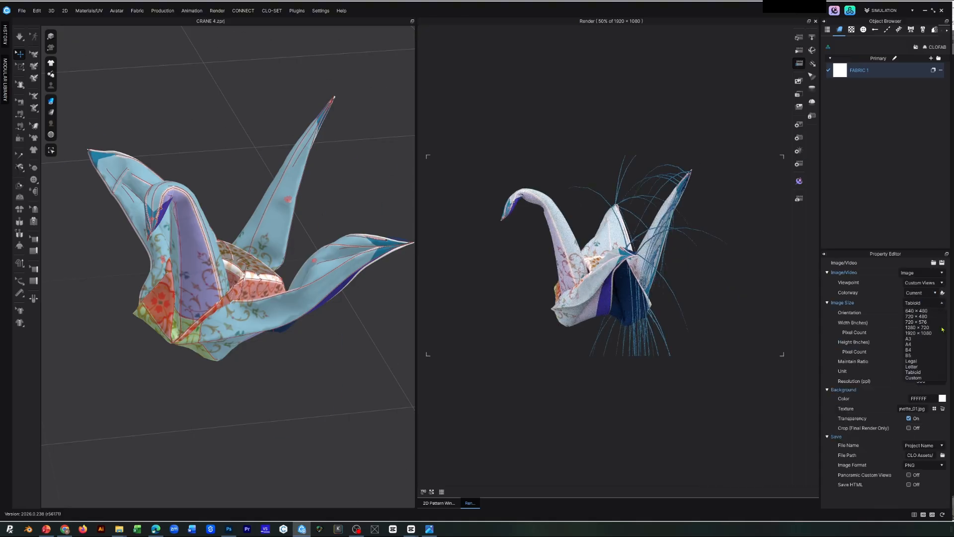
pyautogui.press('Return')
pyautogui.click(799, 63)
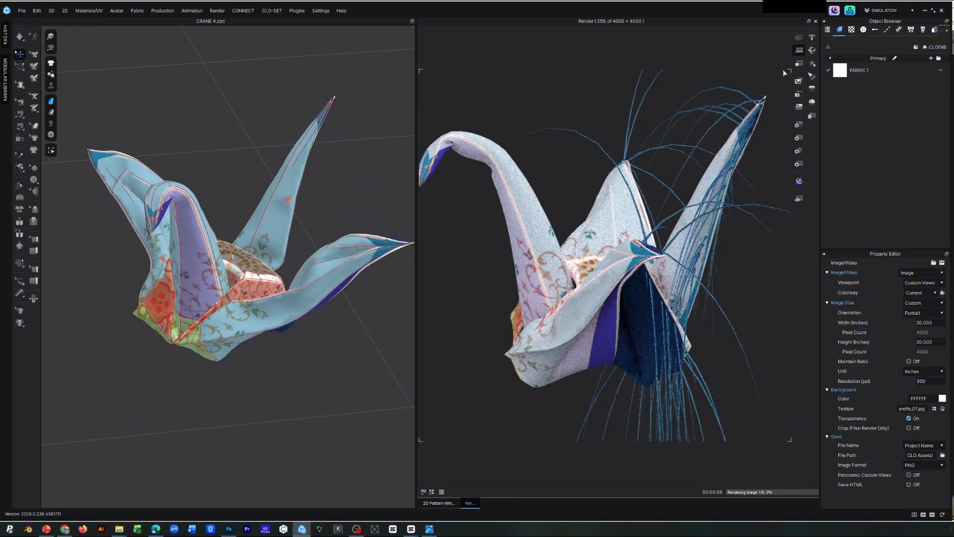
# Run the interactive render from a saved custom view, and reduce the custom view list to a single view.
pyautogui.moveTo(323, 37)
pyautogui.click(375, 56)
pyautogui.scroll(-3, 180, 354)
pyautogui.click(799, 37)
pyautogui.scroll(-1, 224, 273)
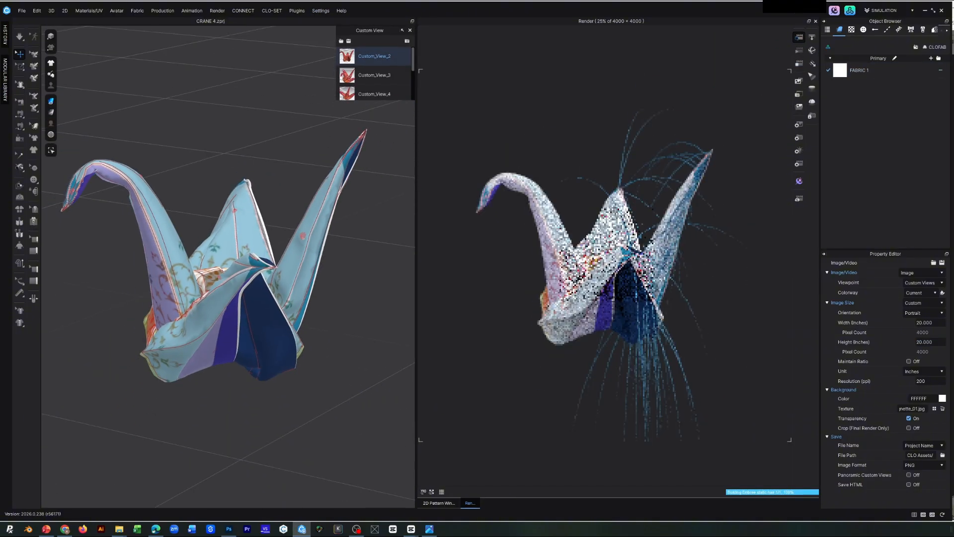
pyautogui.click(407, 56)
pyautogui.click(407, 41)
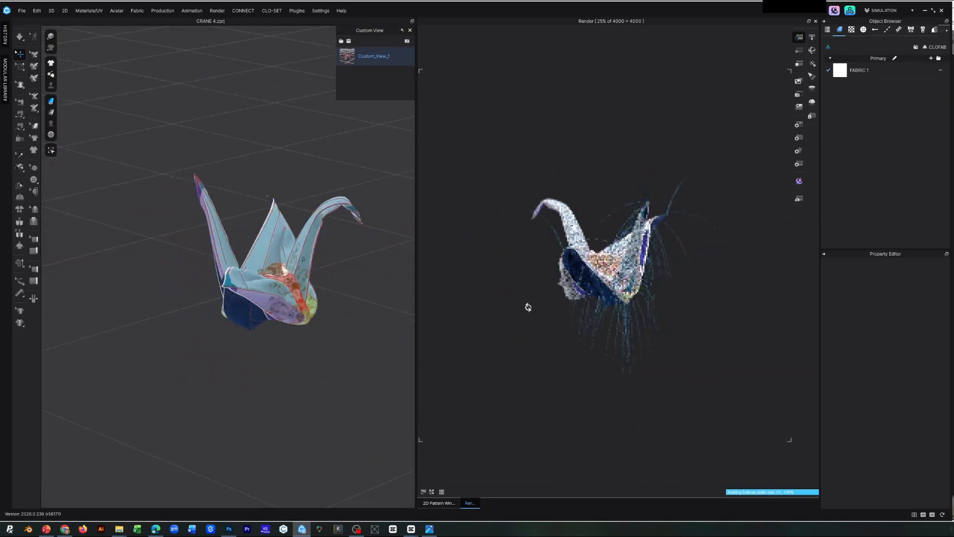
# Change the render output type in the image and video properties to Turntable Images.
pyautogui.click(815, 67)
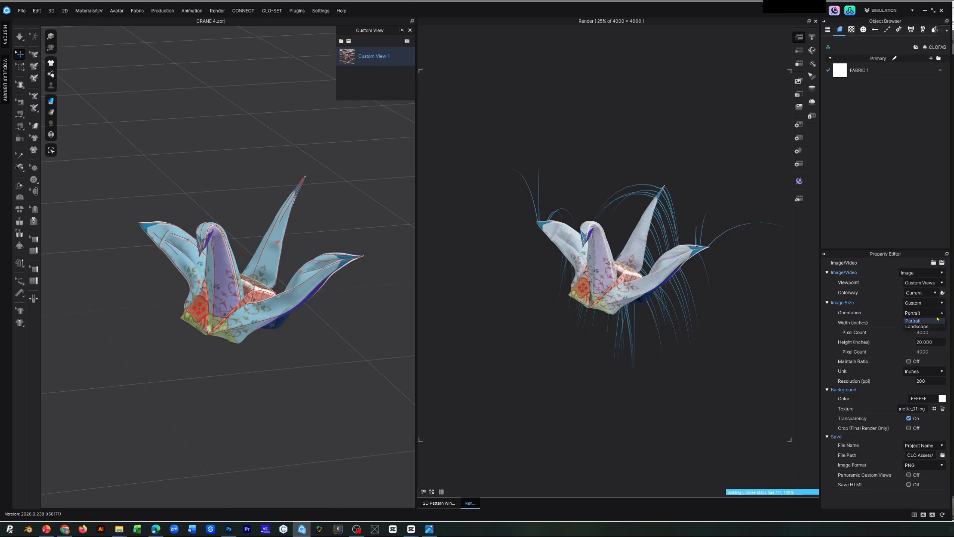
pyautogui.click(930, 287)
pyautogui.click(930, 292)
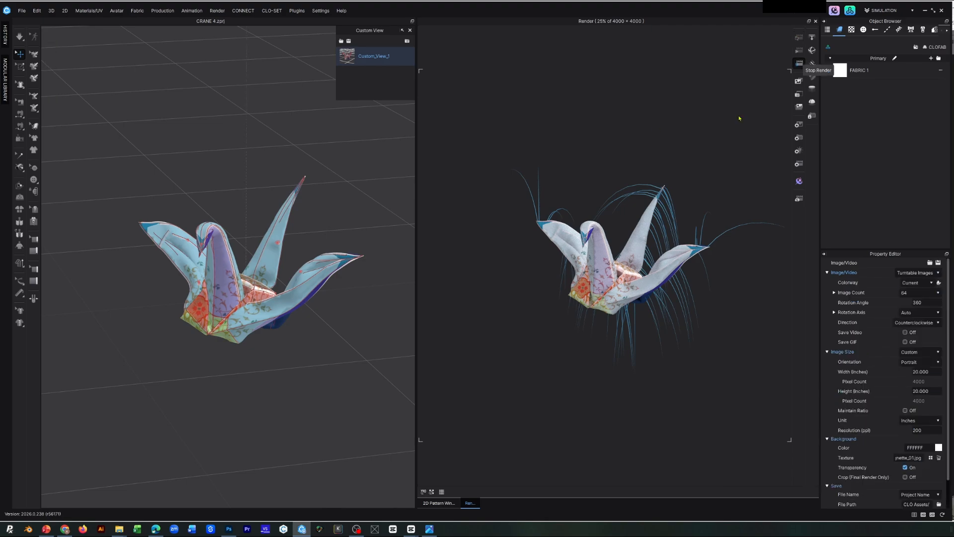